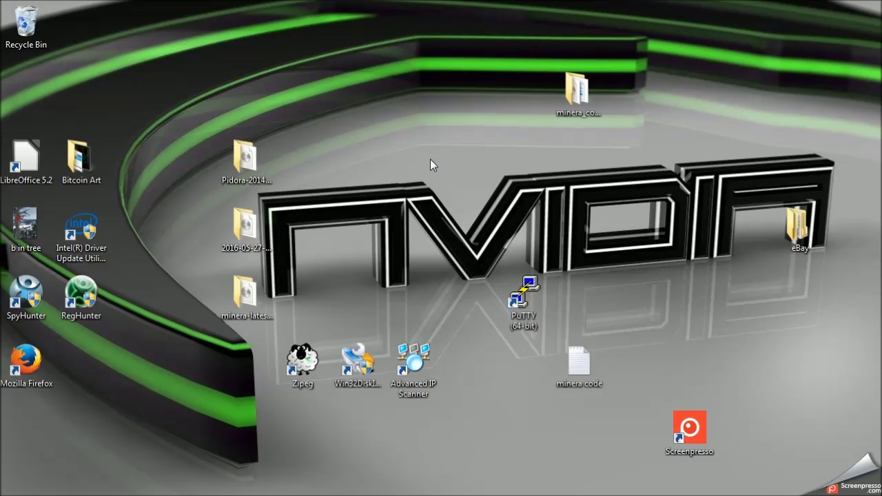
- Launch Advanced IP Scanner and scan the network range 192.168.1.1-254
click(372, 303)
drag(402, 327, 457, 416)
click(457, 409)
click(420, 363)
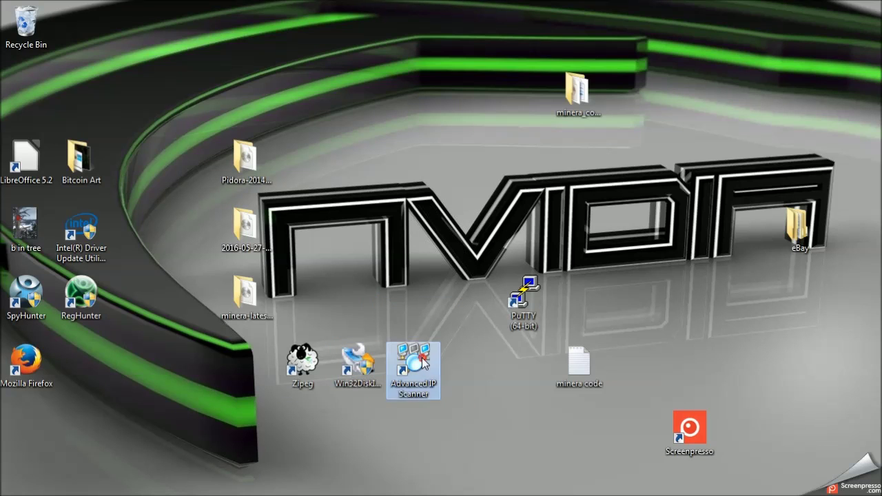
double_click(421, 363)
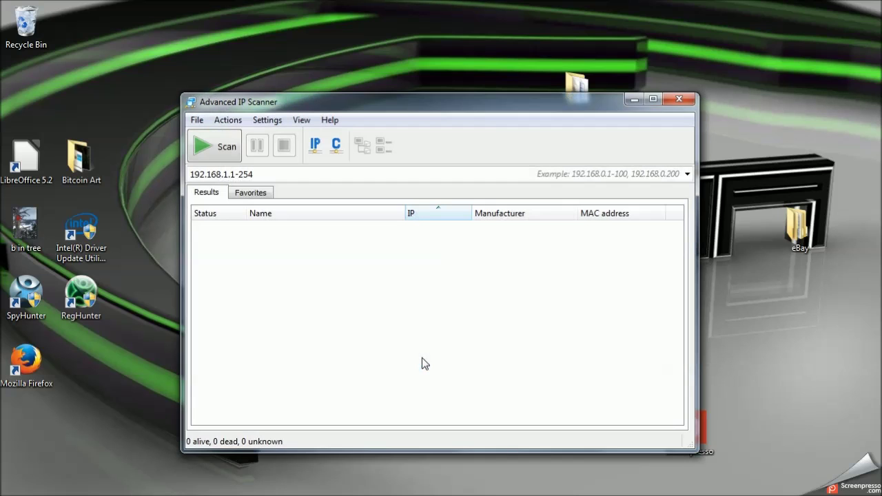
click(215, 148)
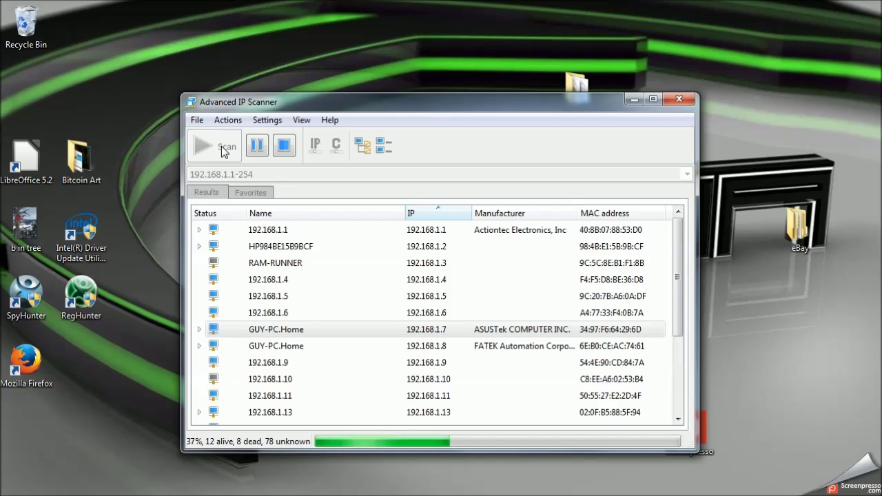
- Expand the device at 192.168.1.16 in the scan results and open its Minera HTTP page in the browser
scroll(260, 278, down, 1)
click(262, 281)
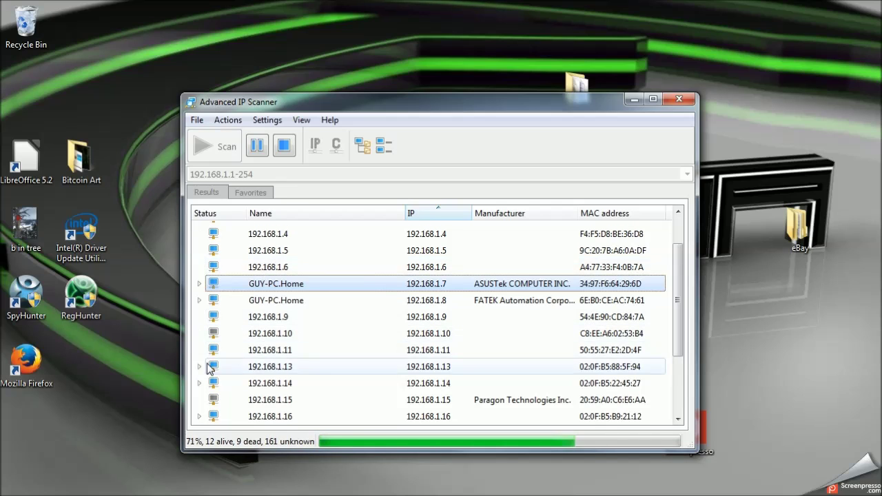
scroll(282, 296, down, 1)
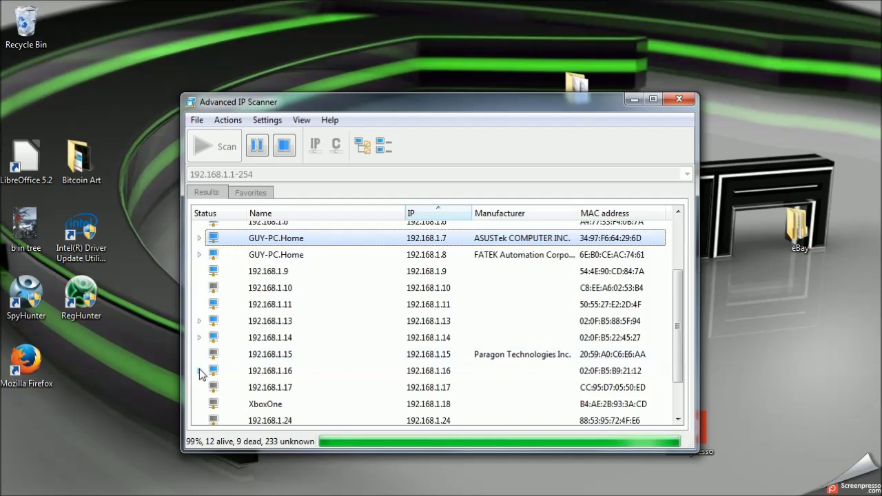
click(199, 371)
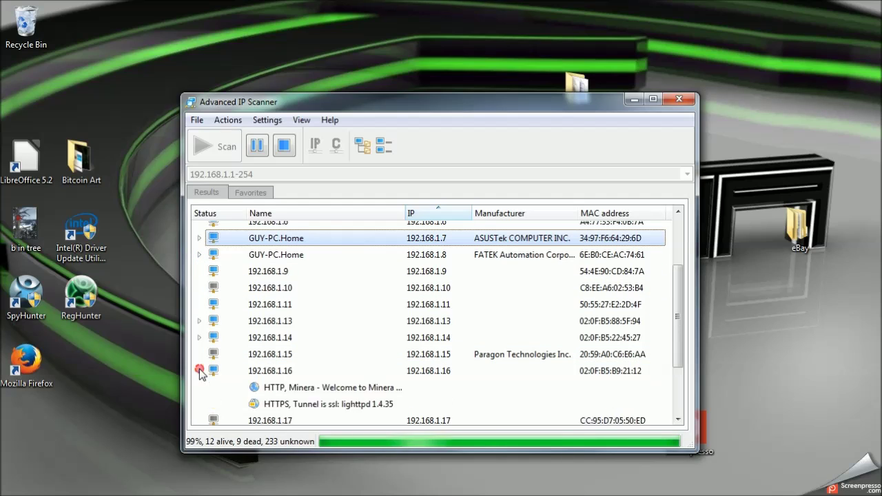
scroll(264, 383, down, 1)
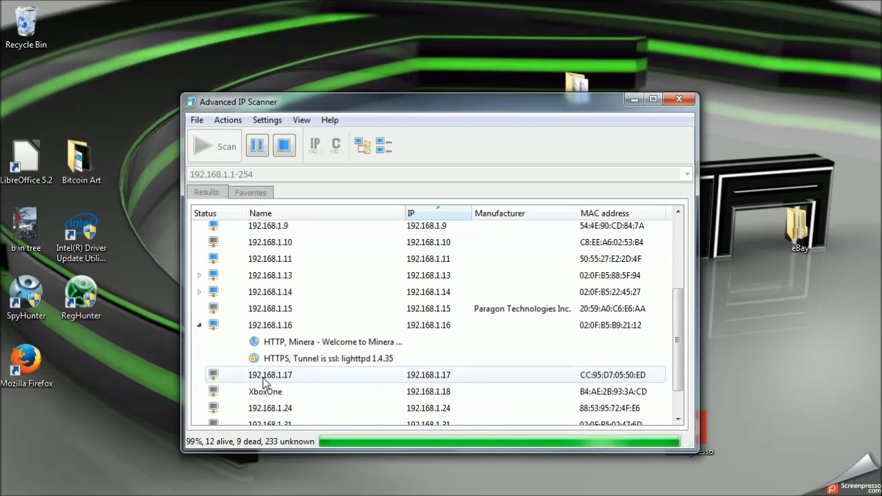
double_click(381, 343)
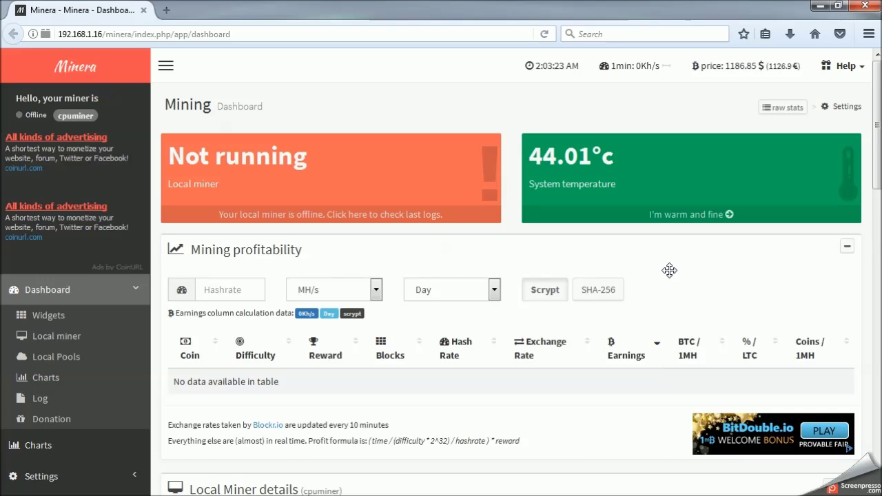
- Minimize the browser and open the "minera code" text file from the desktop in Notepad
click(816, 5)
click(685, 94)
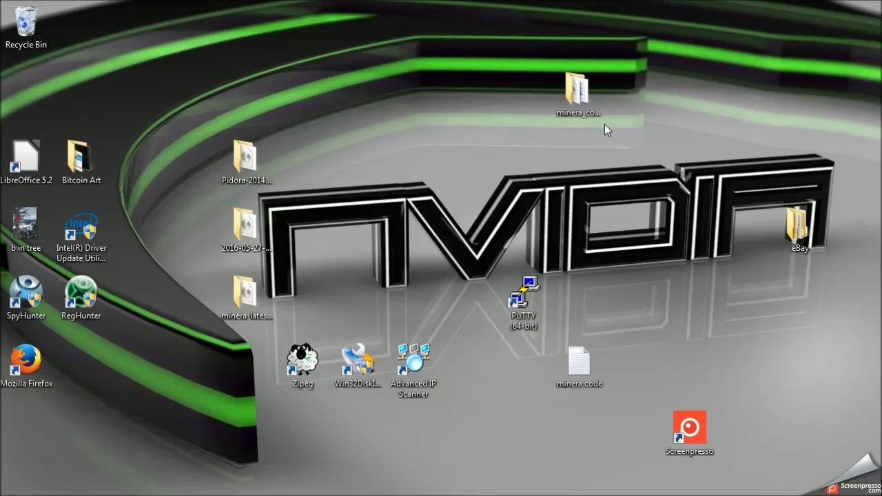
click(582, 363)
double_click(582, 363)
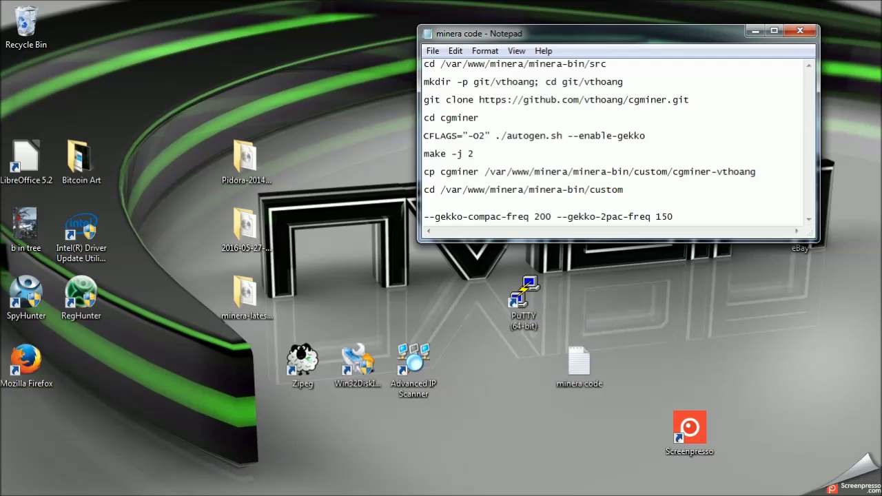
- Return to the Minera dashboard in the browser and open its terminal window
click(146, 494)
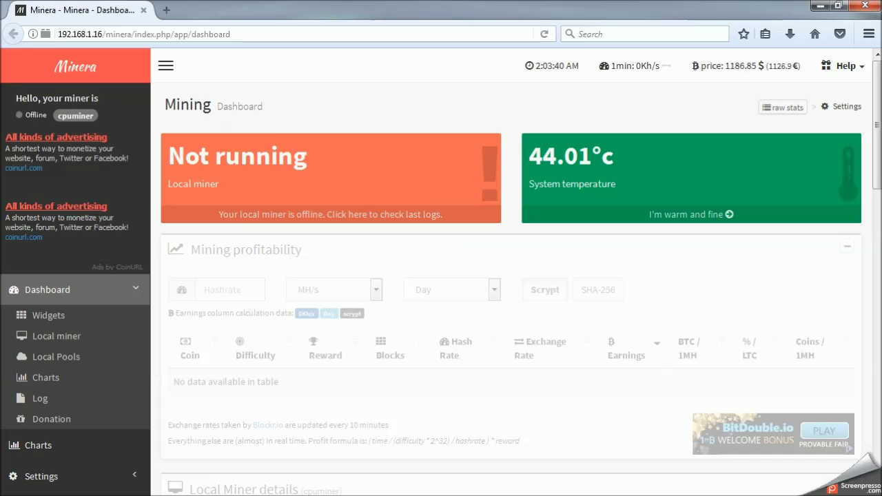
scroll(75, 373, down, 1)
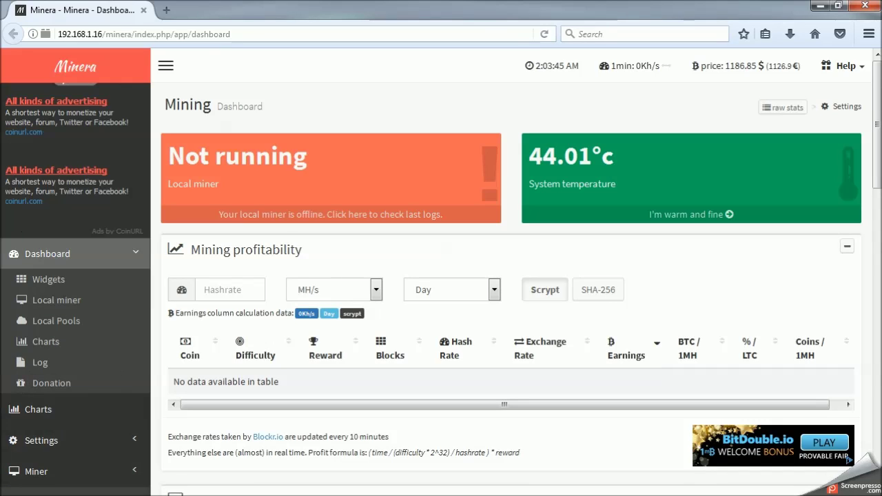
scroll(60, 481, down, 2)
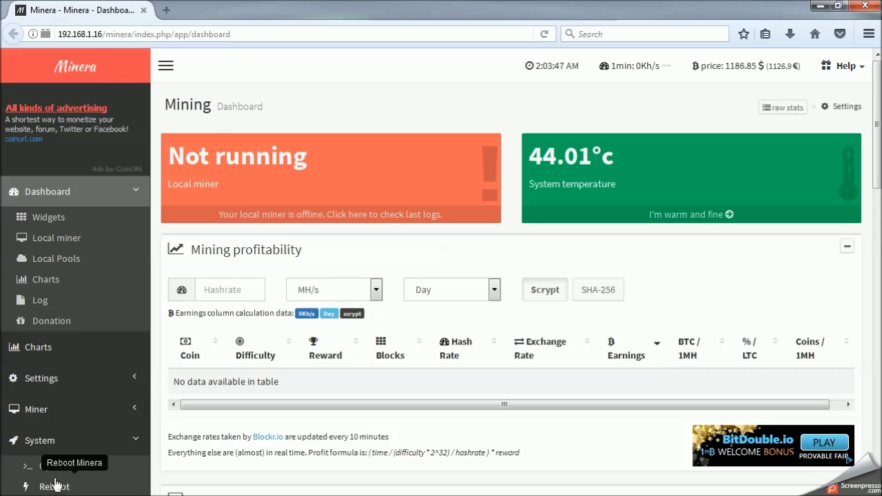
click(68, 467)
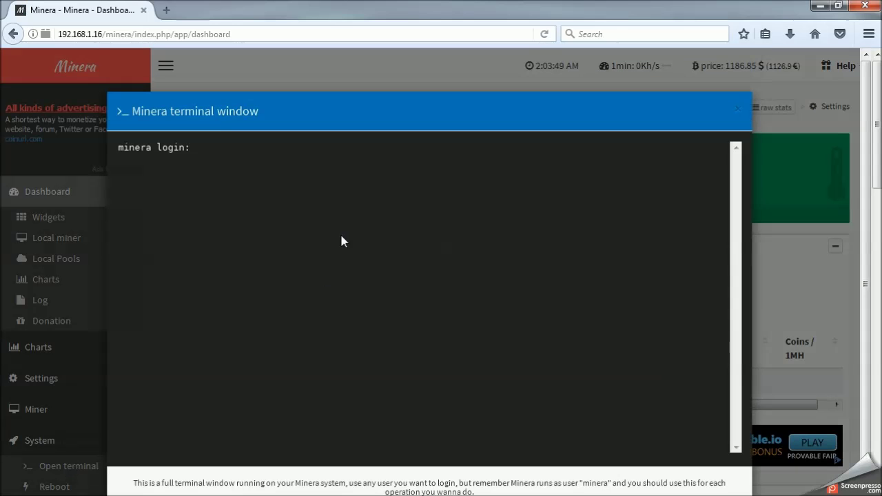
- Log in to the Minera terminal as user minera with the account password
click(199, 149)
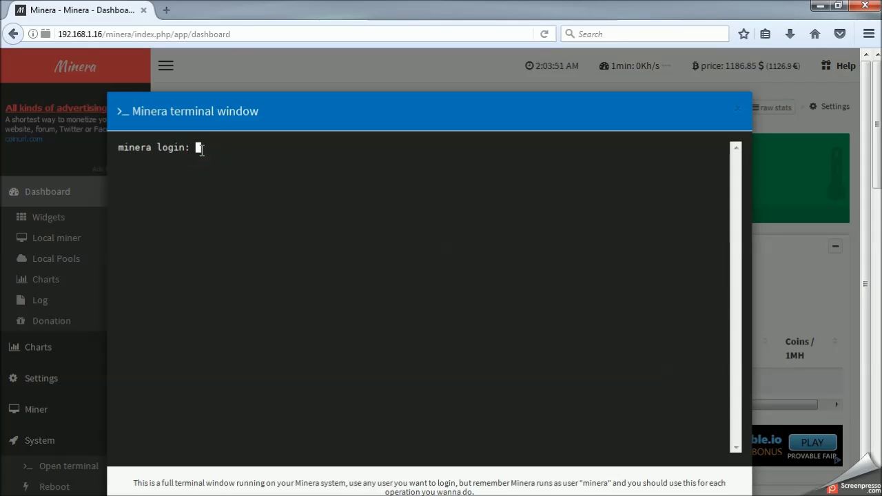
text(minera)
key(Return)
key(Return)
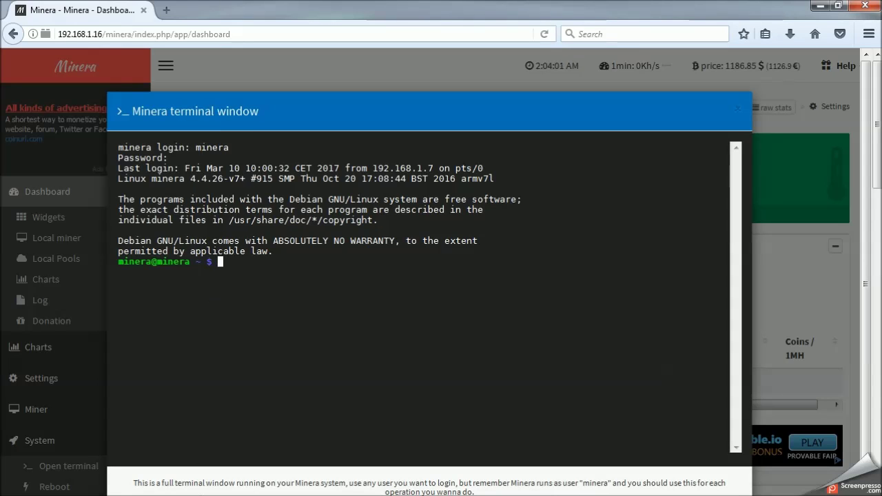
- Copy "cd /var/www/minera/minera-bin/src" from the Notepad file and run it in the Minera terminal
key(alt+Tab)
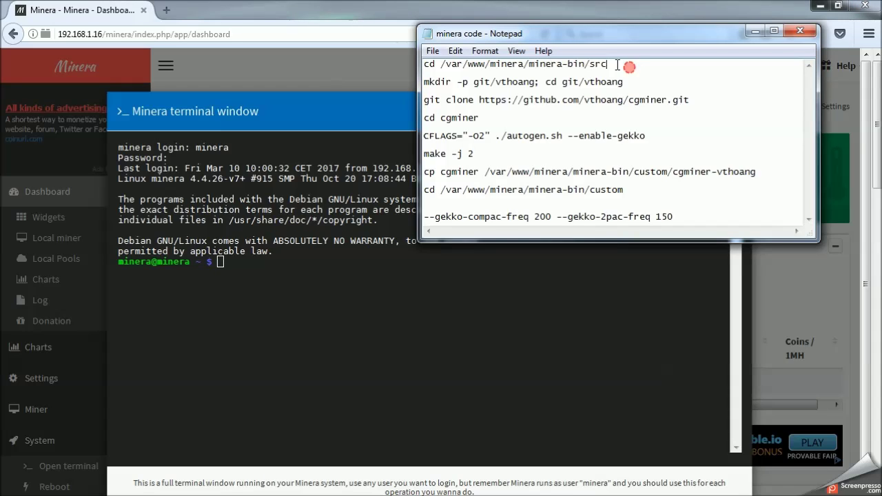
drag(624, 64, 423, 67)
right_click(436, 65)
click(436, 111)
click(242, 262)
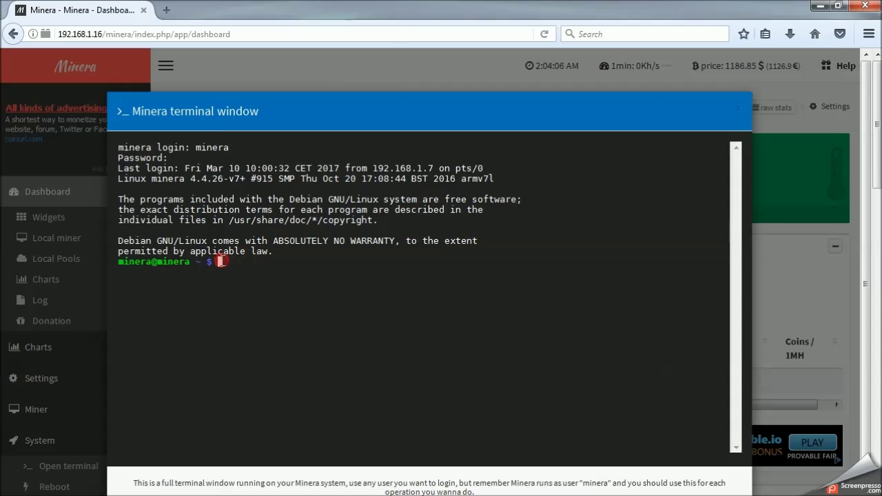
right_click(242, 262)
click(251, 236)
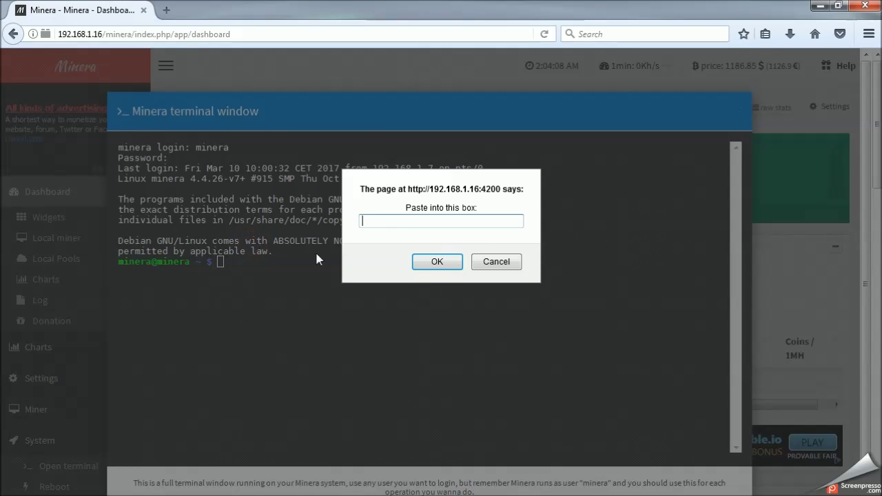
right_click(405, 222)
click(430, 285)
click(429, 262)
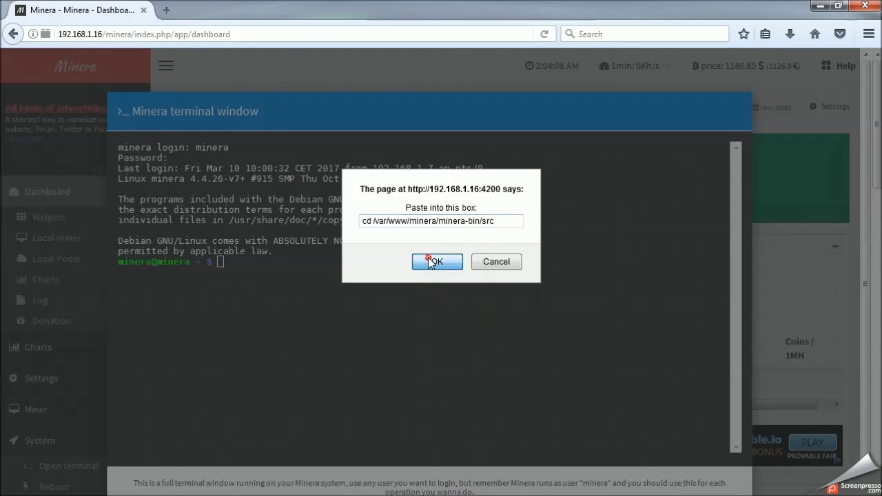
key(Return)
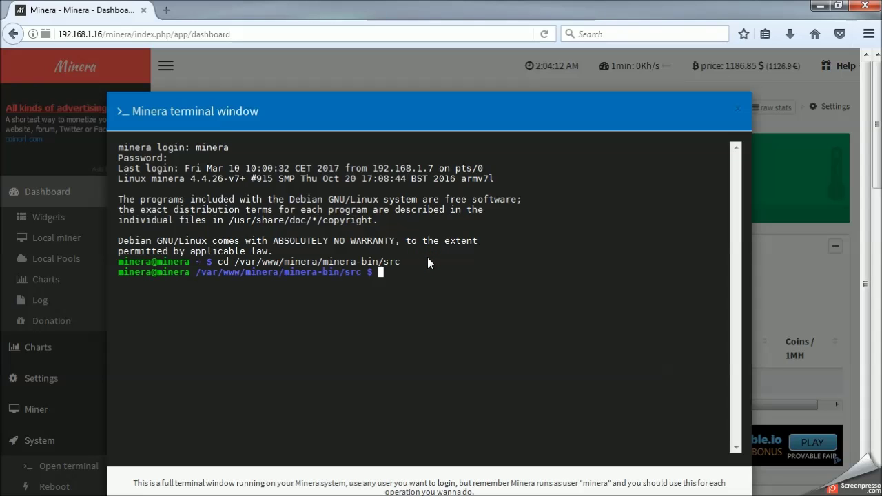
- Copy "mkdir -p git/vthoang; cd git/vthoang" from the Notepad file and run it in the Minera terminal
key(alt+Tab)
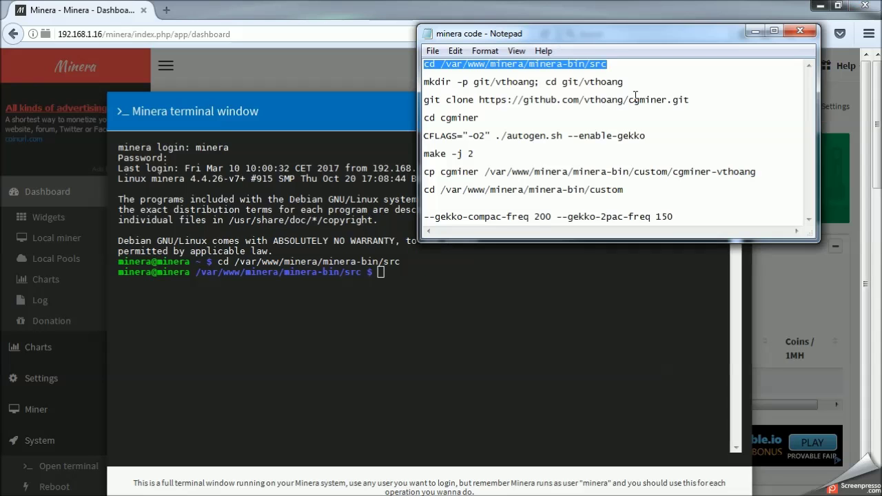
drag(634, 83, 417, 85)
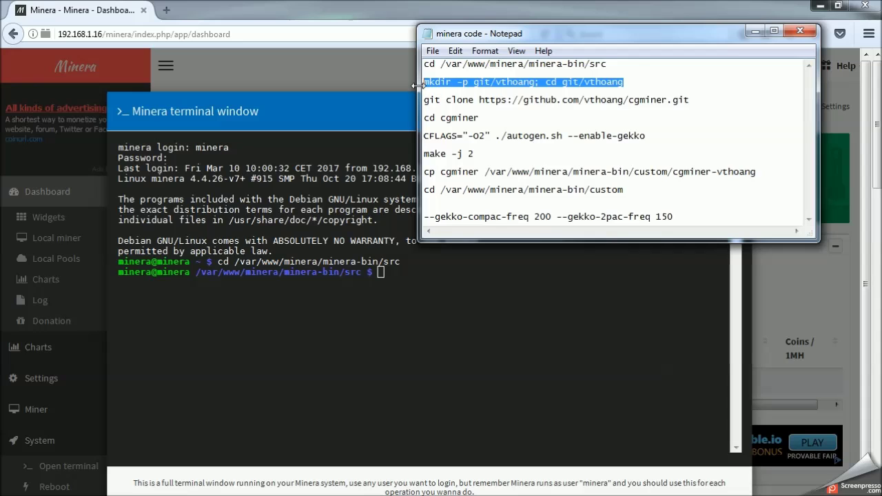
right_click(500, 82)
click(516, 141)
click(384, 273)
right_click(380, 274)
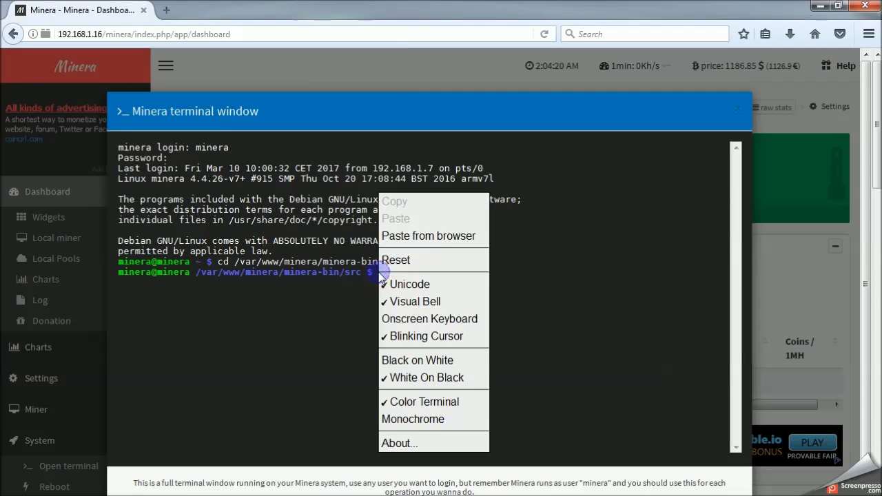
click(407, 236)
right_click(397, 222)
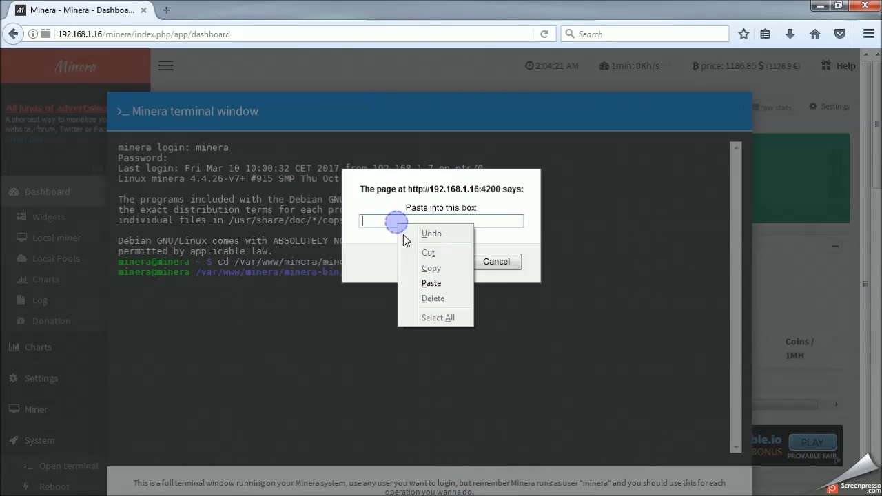
click(431, 283)
click(426, 260)
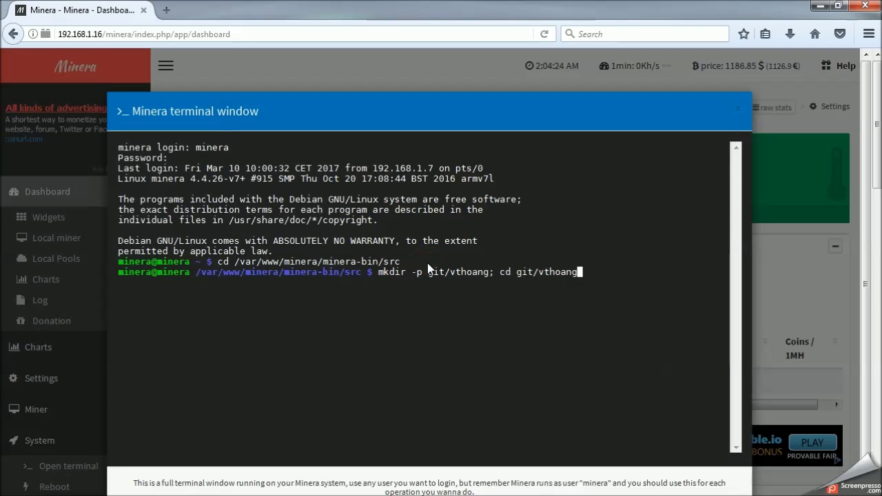
key(Return)
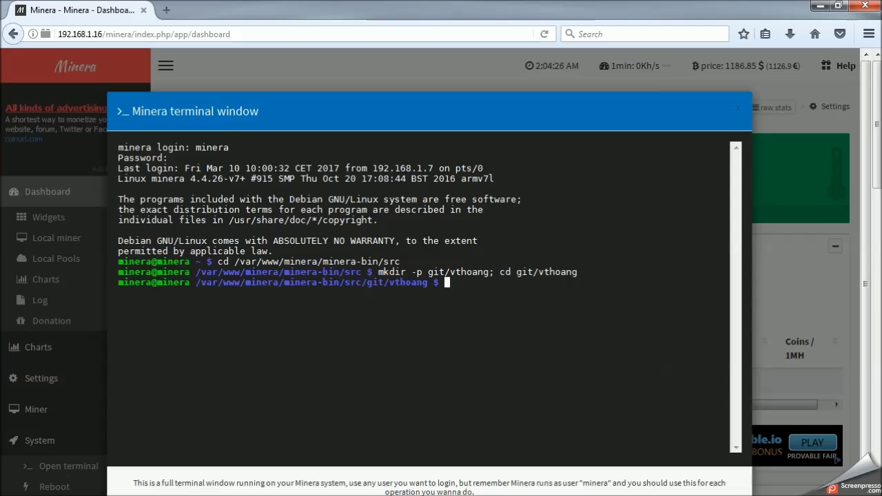
key(alt+Tab)
drag(691, 100, 426, 102)
right_click(436, 102)
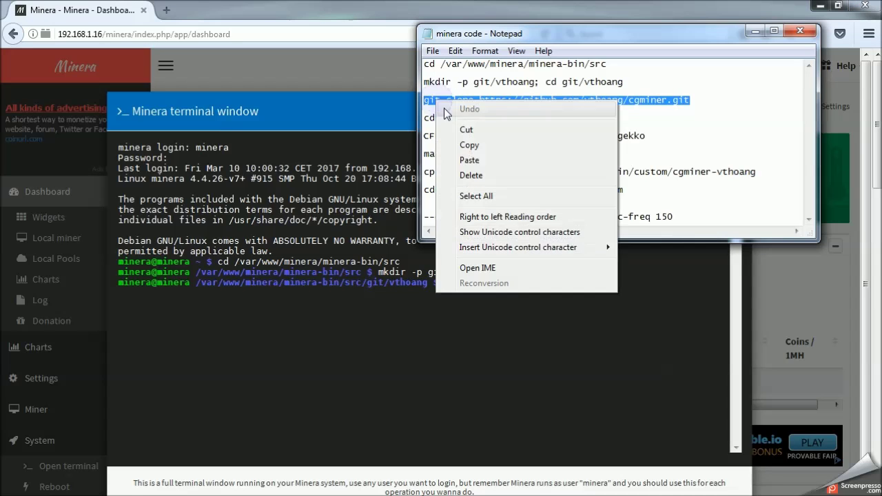
click(465, 142)
click(451, 288)
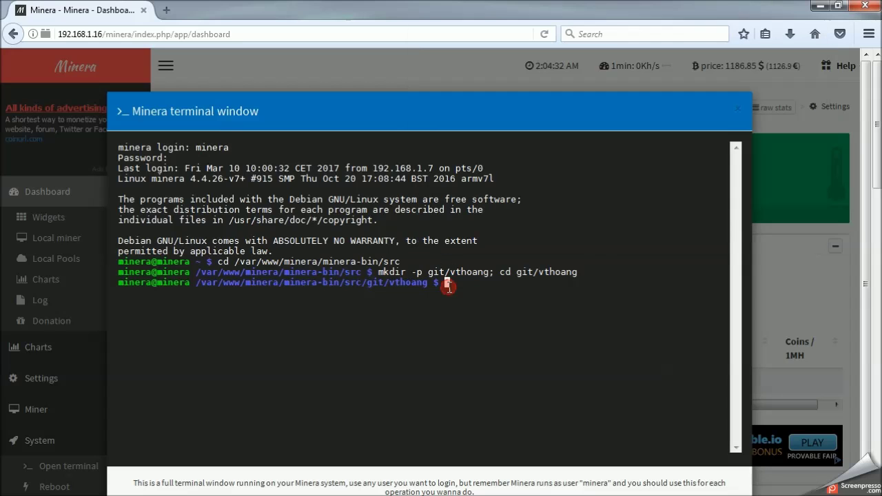
right_click(446, 282)
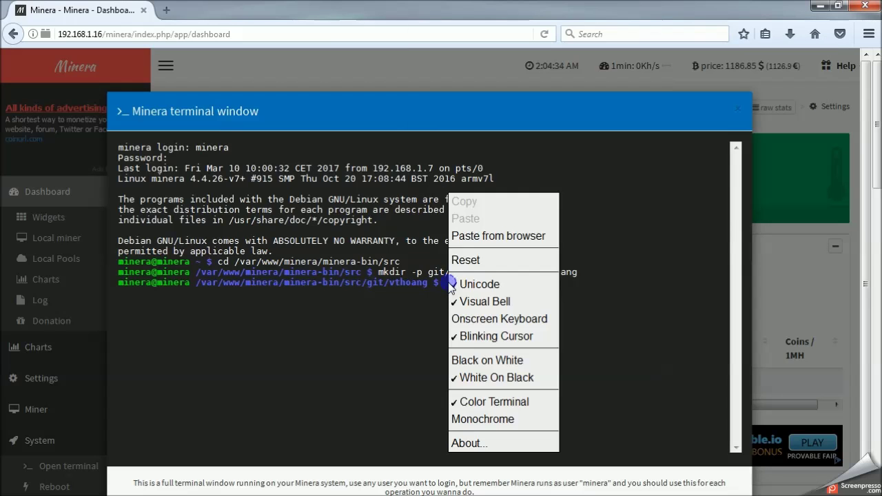
click(483, 237)
click(425, 221)
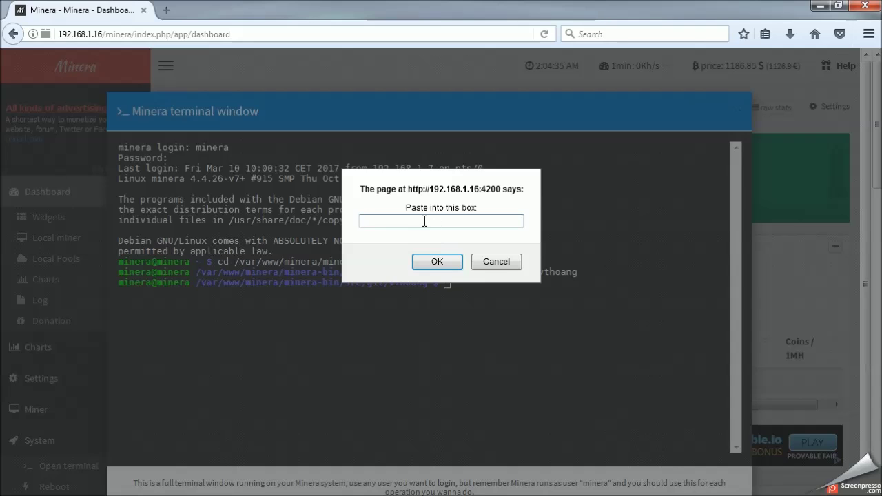
key(ctrl+v)
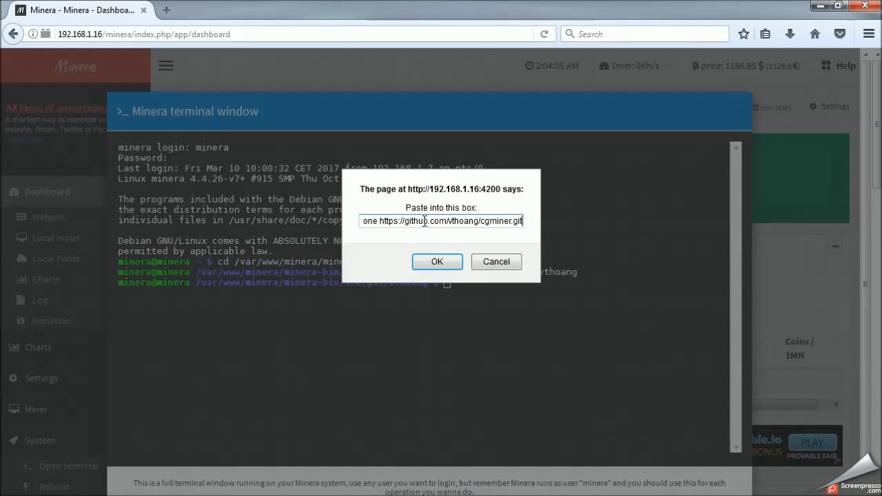
click(436, 259)
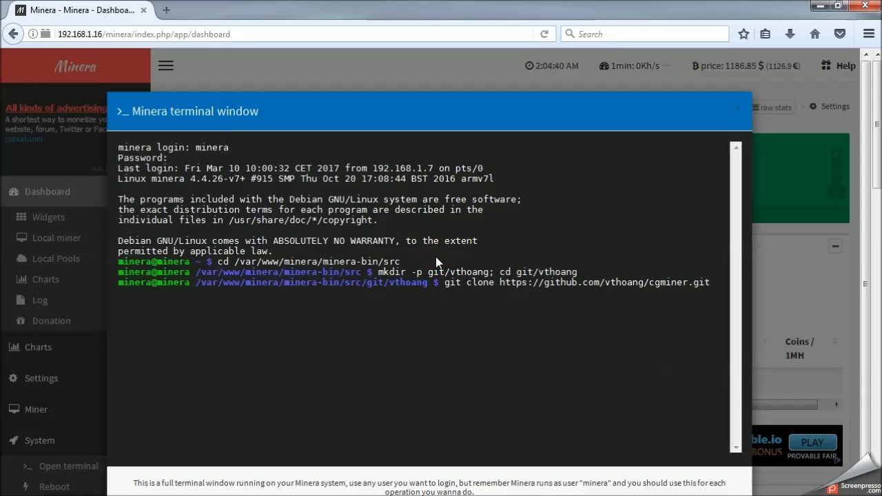
key(Return)
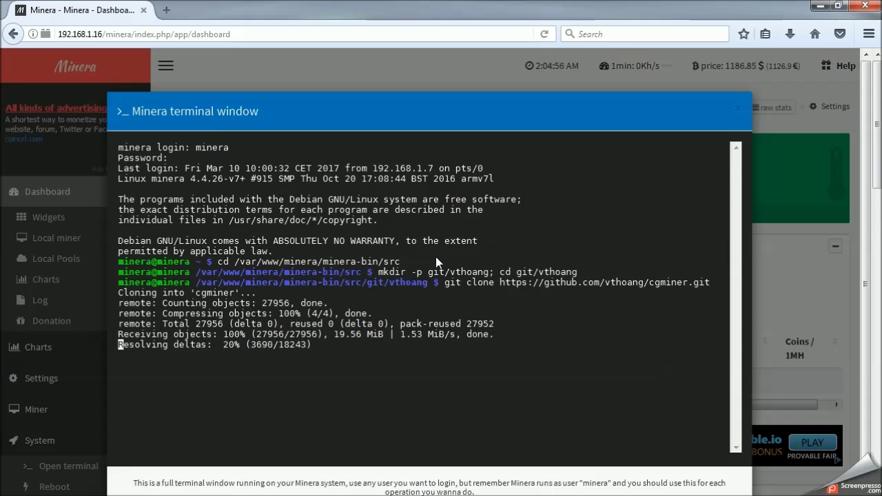
- Copy "cd cgminer" from the Notepad file and run it in the Minera terminal
key(alt+Tab)
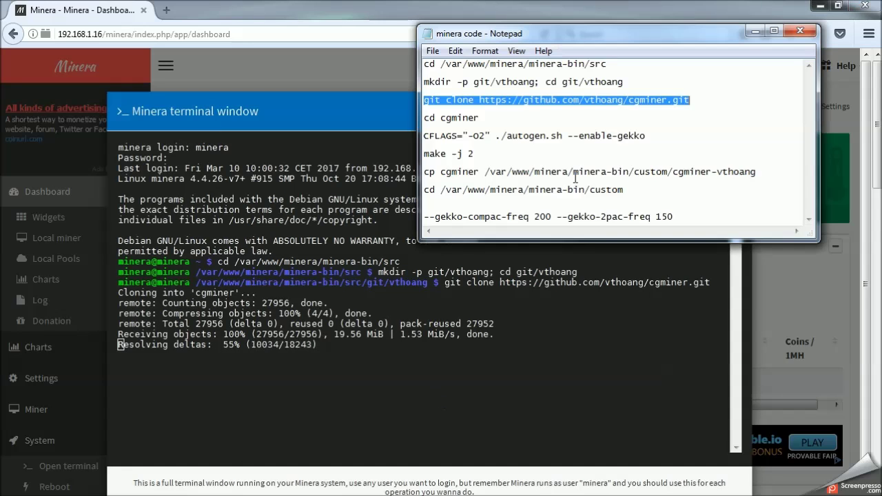
drag(480, 117, 426, 116)
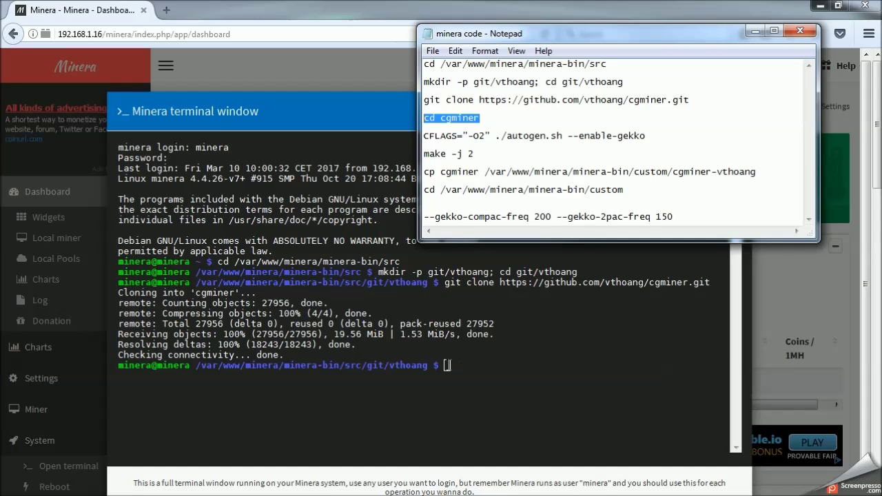
click(446, 365)
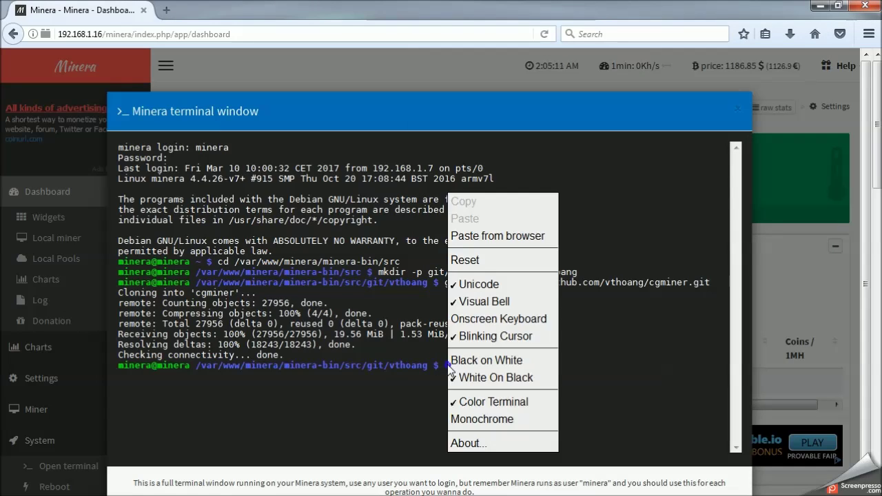
click(468, 235)
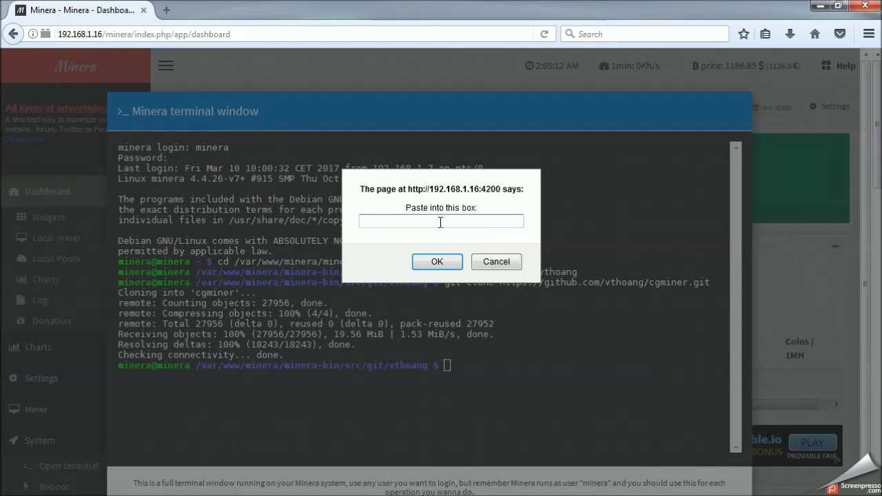
right_click(438, 222)
click(468, 277)
click(436, 261)
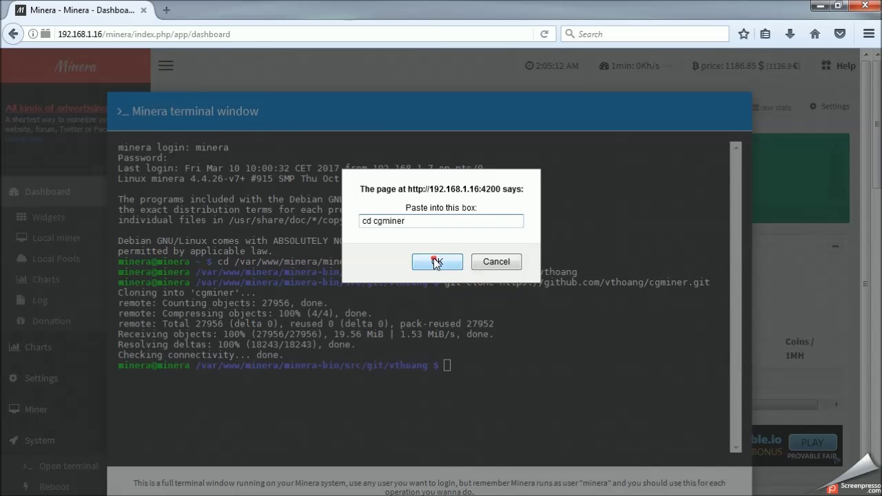
key(Return)
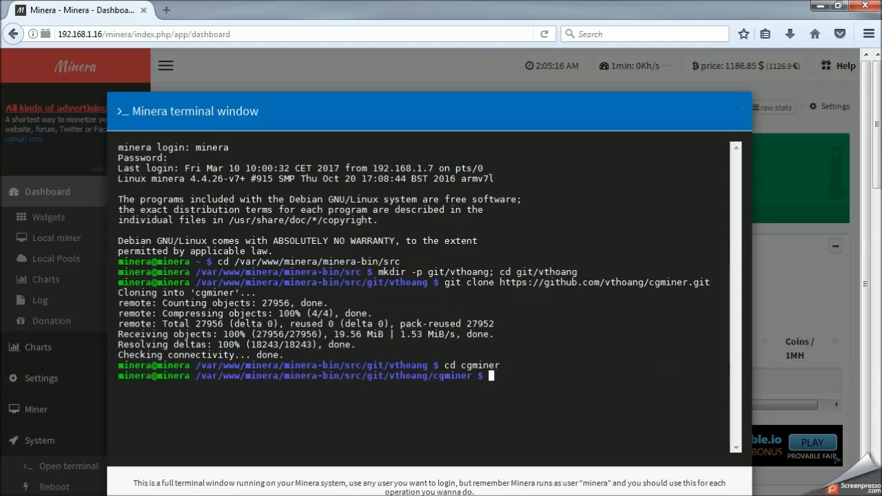
- Copy 'CFLAGS="-O2" ./autogen.sh --enable-gekko' from the Notepad file and run it in the Minera terminal
key(alt+Tab)
drag(664, 140, 422, 140)
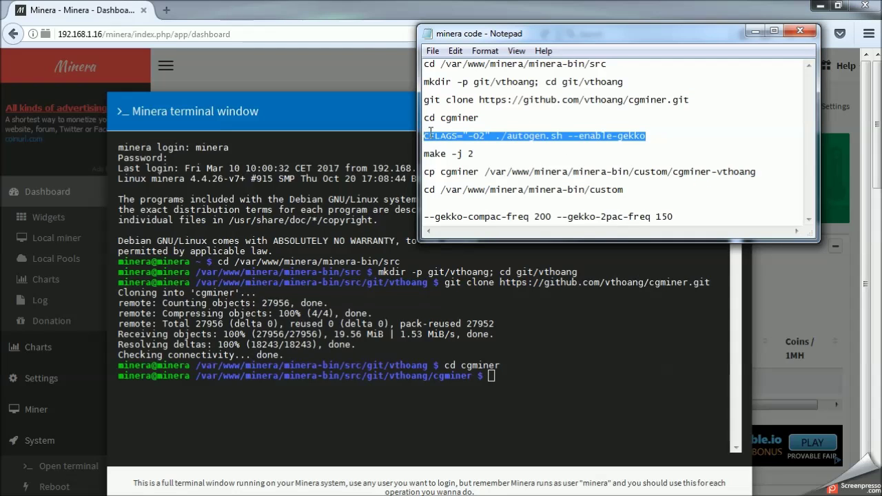
right_click(431, 132)
click(464, 179)
click(491, 375)
right_click(491, 373)
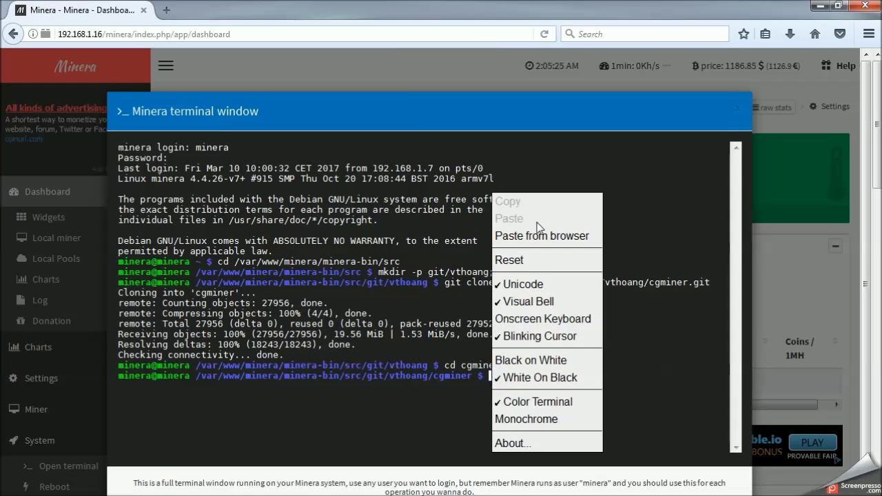
click(541, 236)
right_click(464, 219)
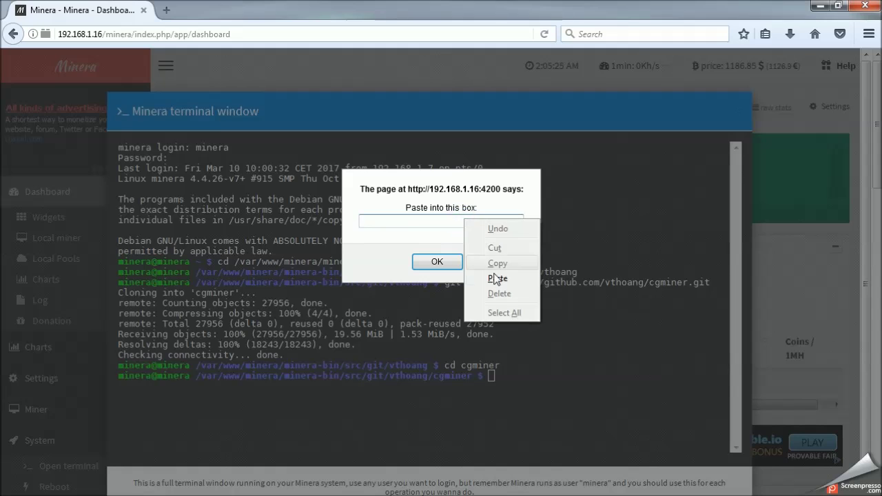
click(494, 278)
click(436, 261)
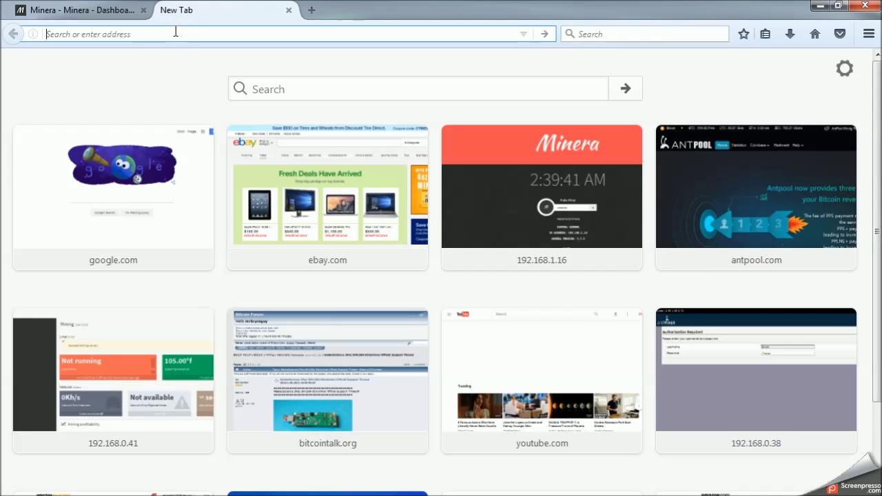
- Open the GekkoScience 2Pac support thread on bitcointalk.org and review its cgminer build steps and power draw charts, returning to the Minera terminal
text(gekko)
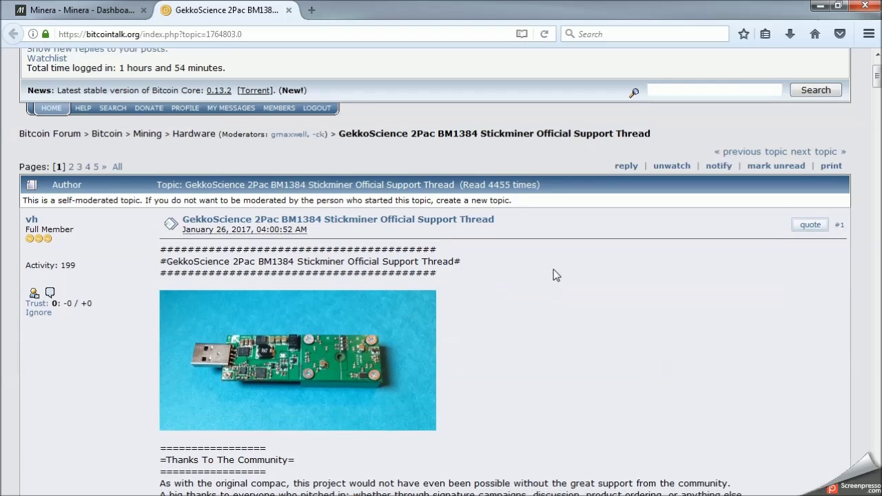
scroll(553, 269, down, 8)
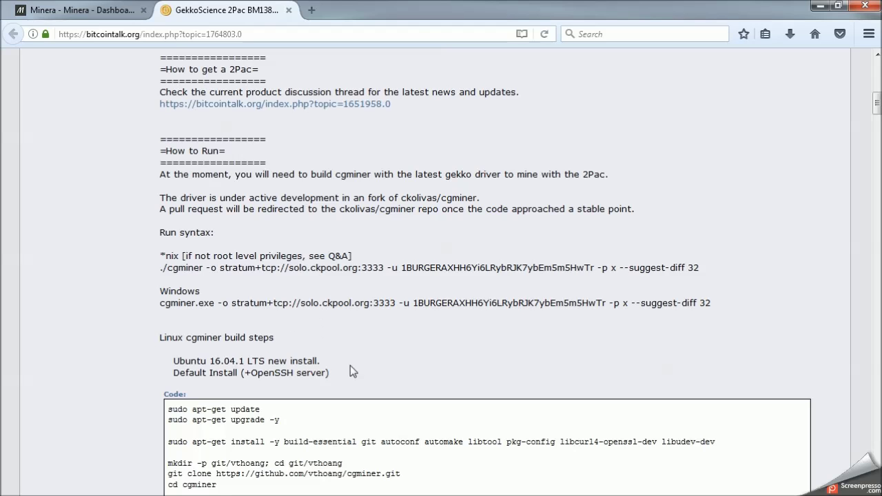
scroll(454, 356, down, 10)
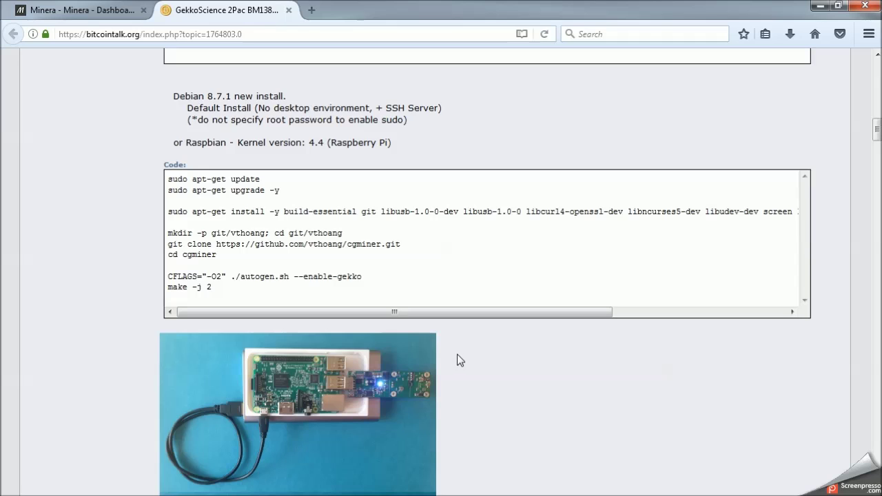
scroll(455, 355, down, 2)
scroll(456, 356, down, 2)
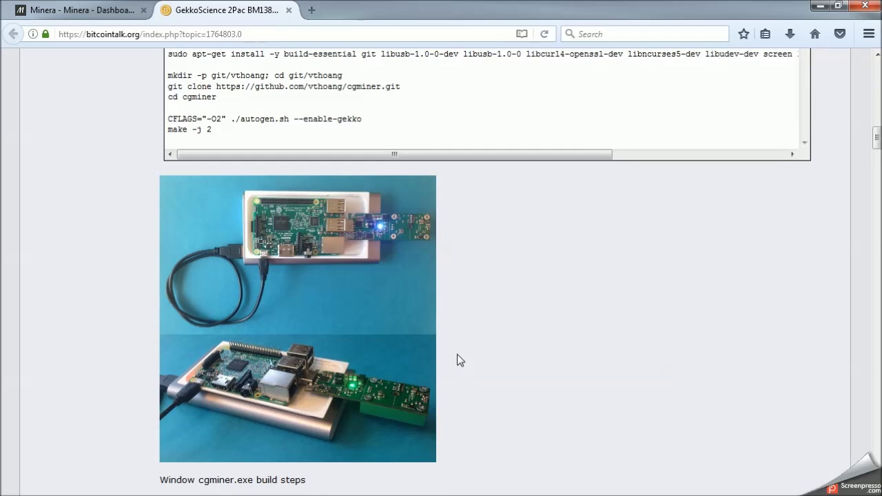
scroll(457, 354, down, 2)
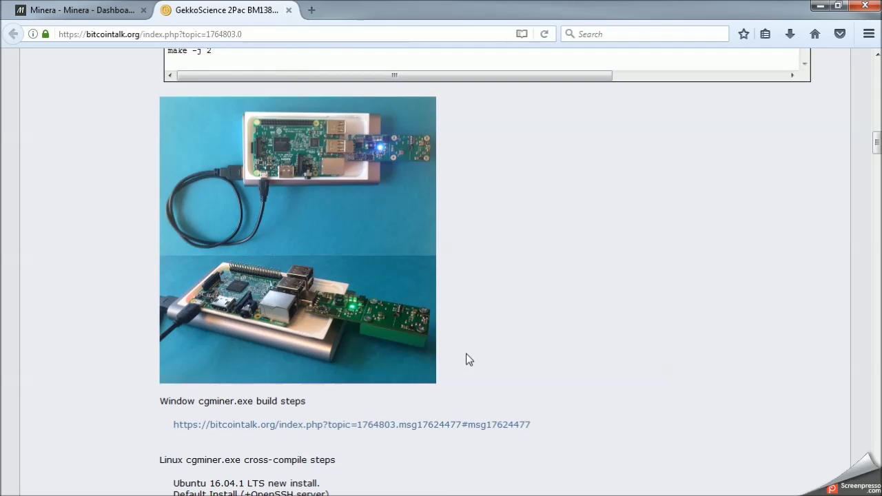
scroll(469, 359, down, 14)
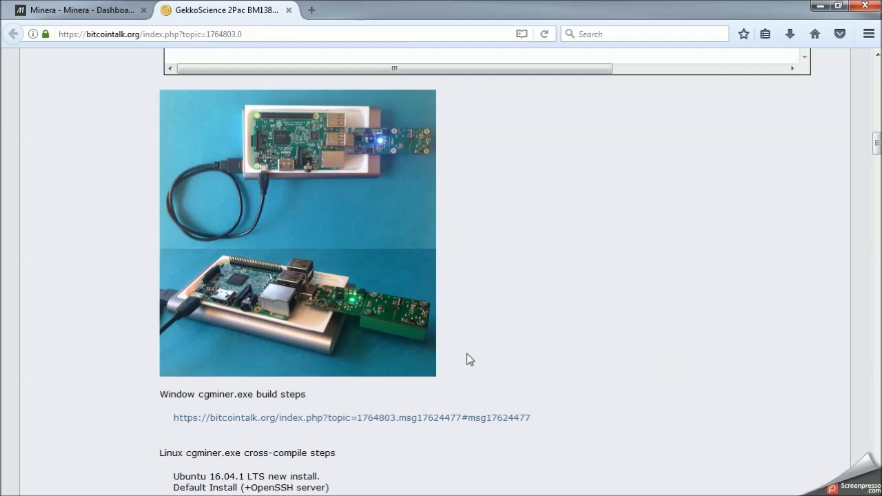
scroll(467, 357, down, 4)
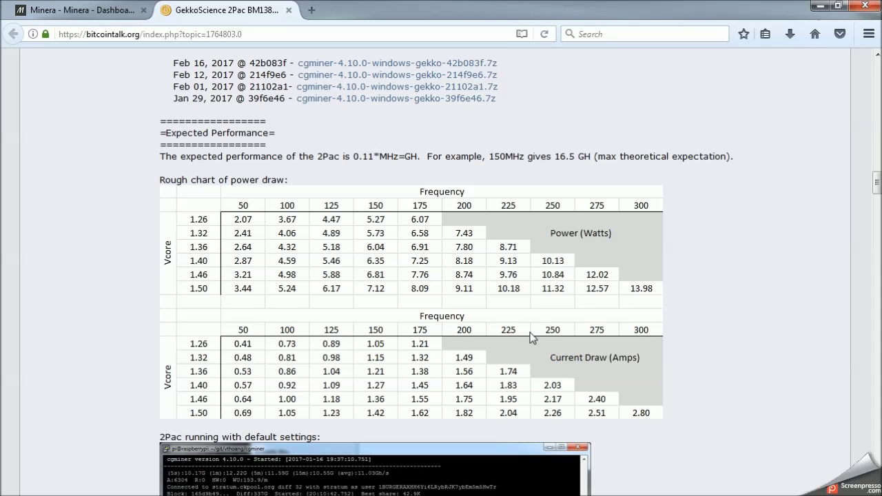
click(115, 6)
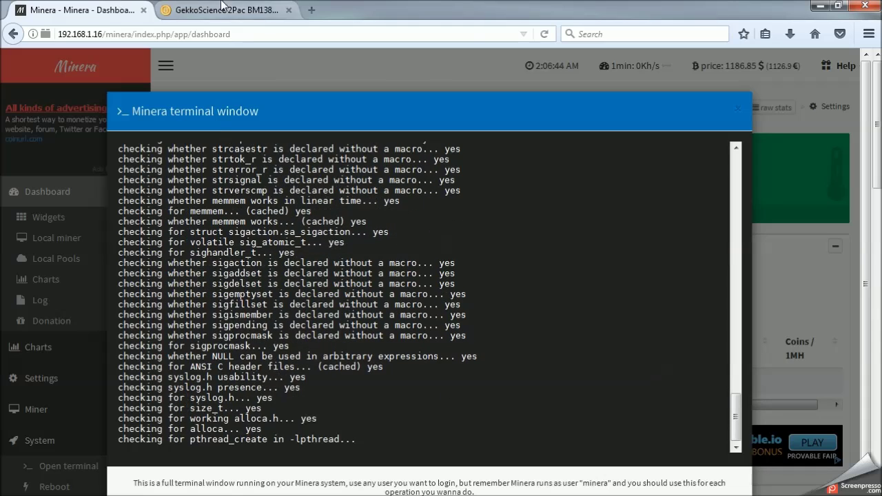
- Search the web for "eyeboot" in a new browser tab and open the eyeboot.com site
click(314, 11)
click(242, 31)
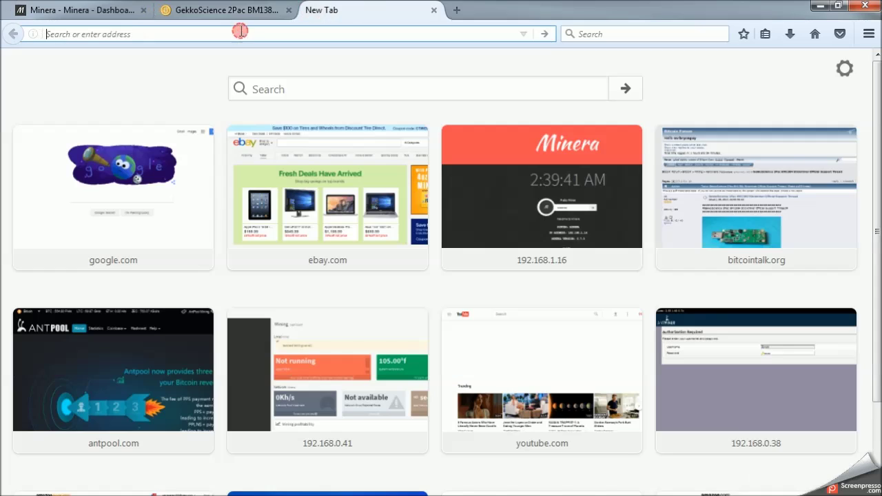
text(eyeboot)
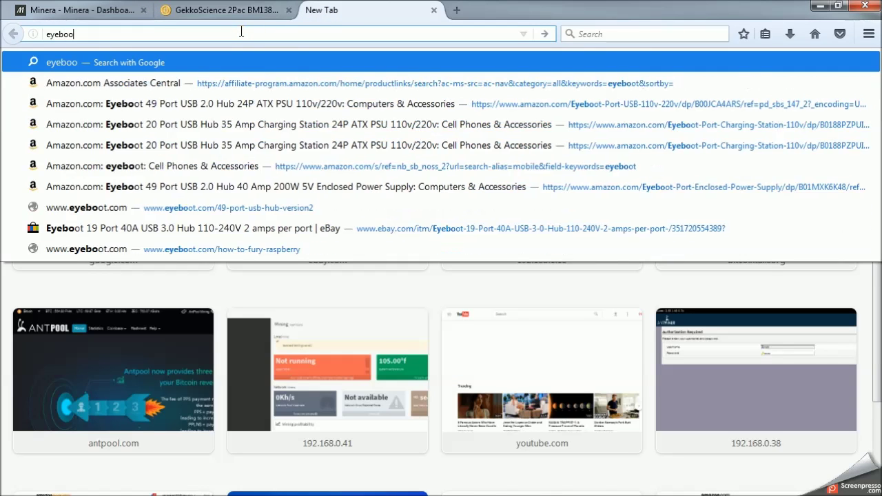
key(Return)
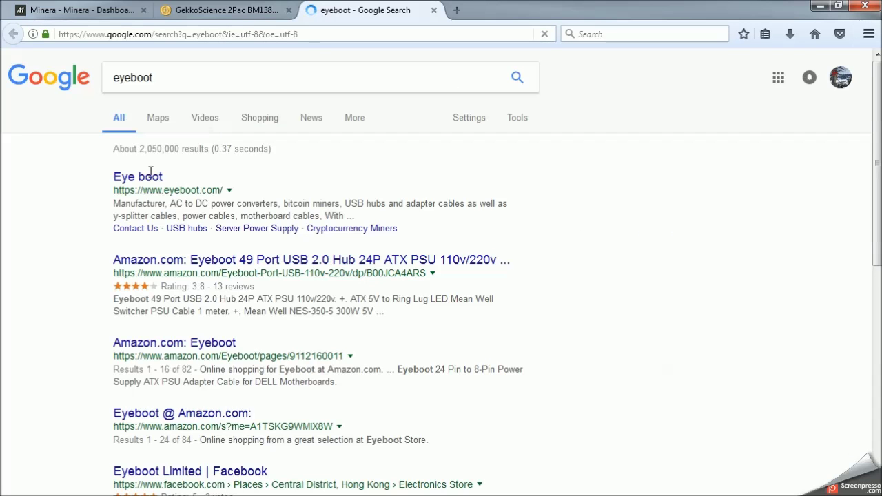
click(151, 176)
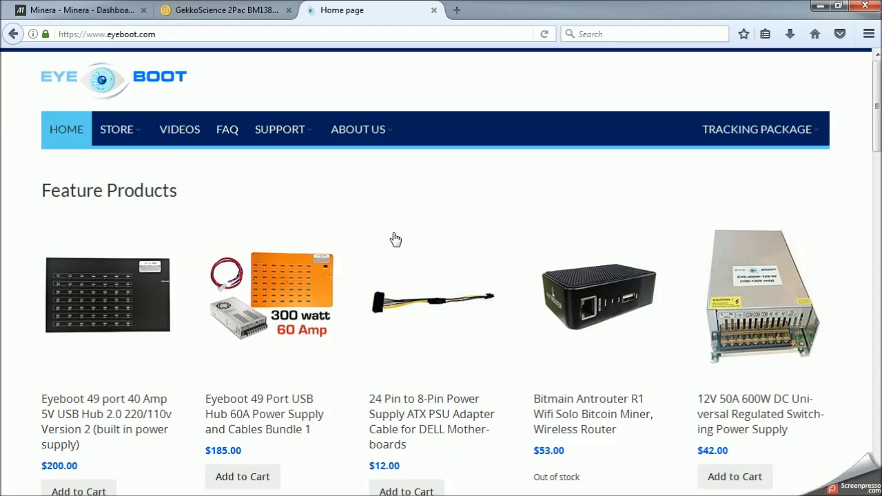
- Look through the 49 port USB hub banner and the featured USB hubs on the Eyeboot home page
scroll(394, 241, down, 1)
scroll(166, 210, up, 5)
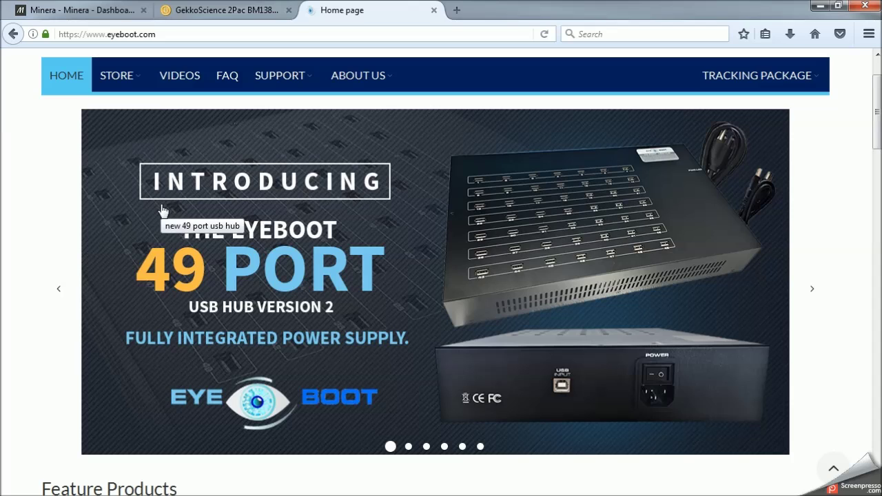
key(F5)
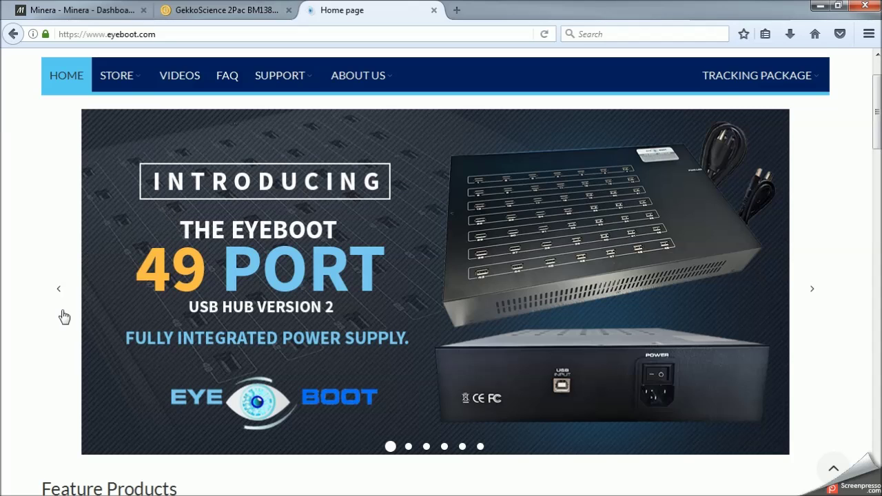
scroll(64, 316, down, 5)
scroll(64, 315, down, 3)
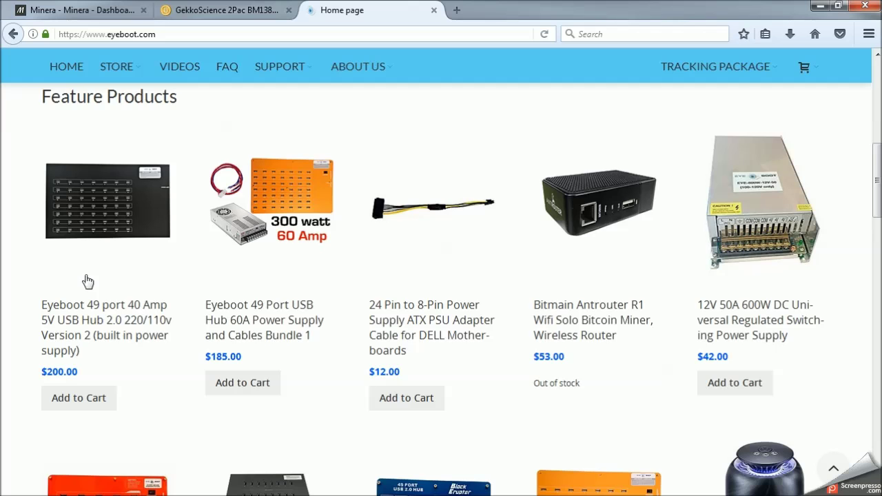
scroll(87, 281, down, 2)
scroll(87, 281, down, 3)
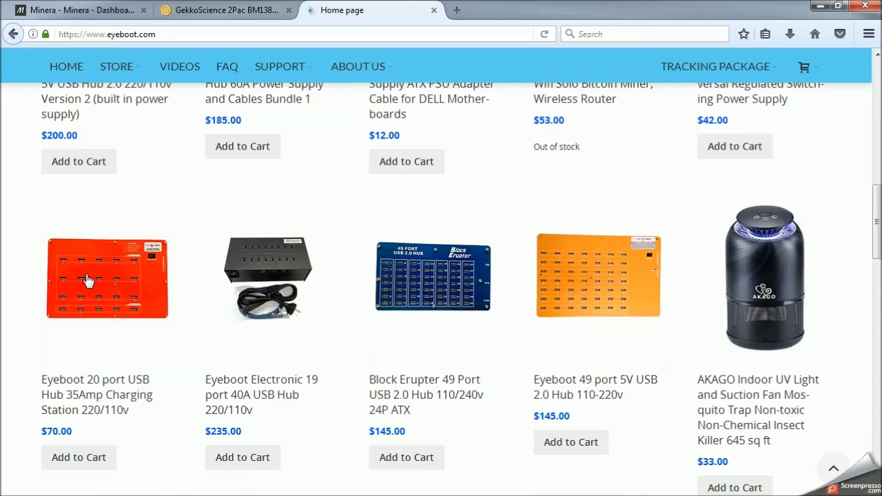
scroll(88, 281, up, 10)
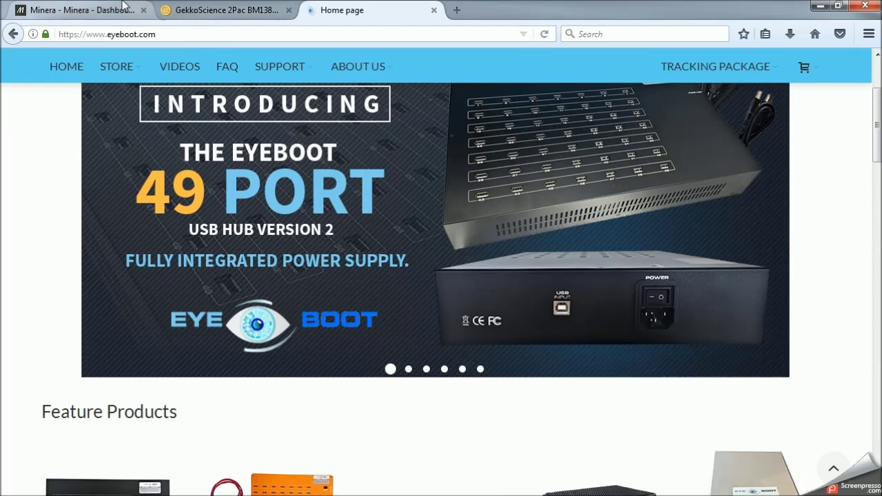
- Copy "make -j 2" from the Notepad file and paste it at the Minera terminal prompt
click(124, 8)
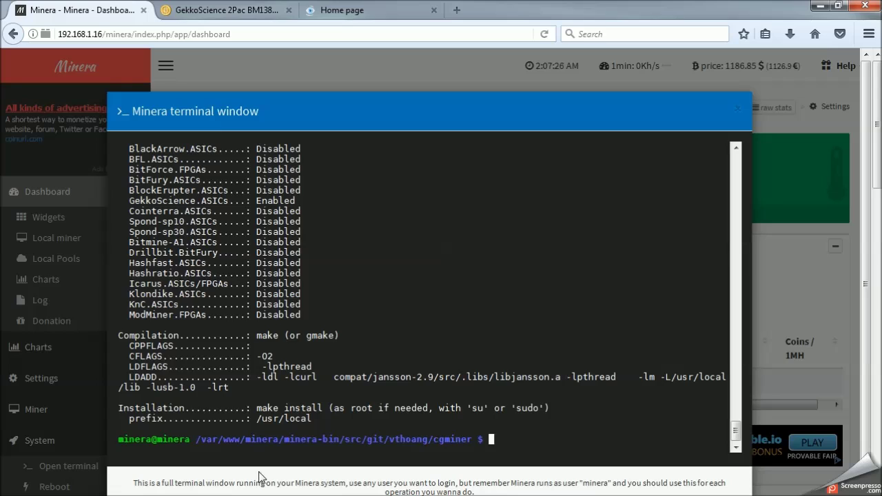
key(alt+Tab)
drag(515, 158, 426, 157)
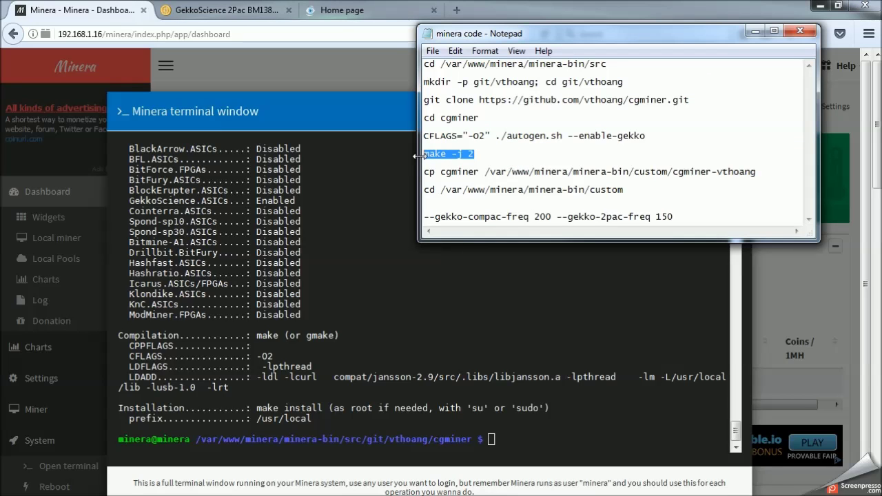
click(491, 439)
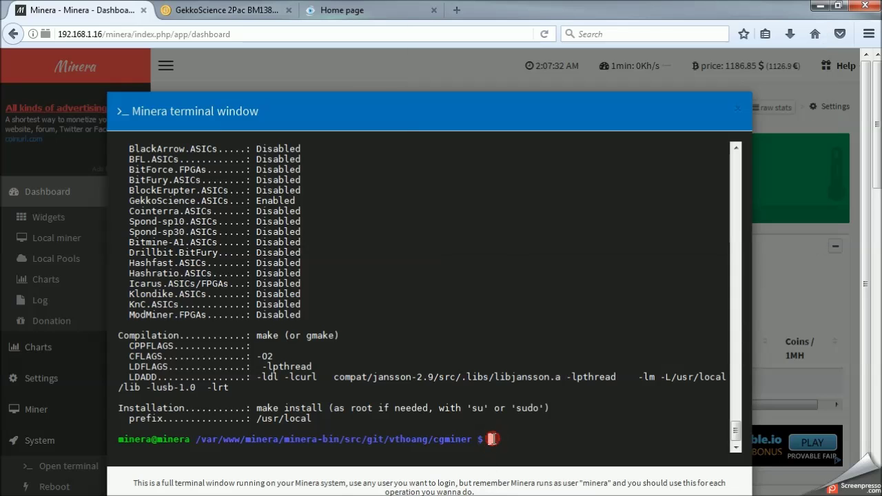
right_click(492, 439)
click(527, 234)
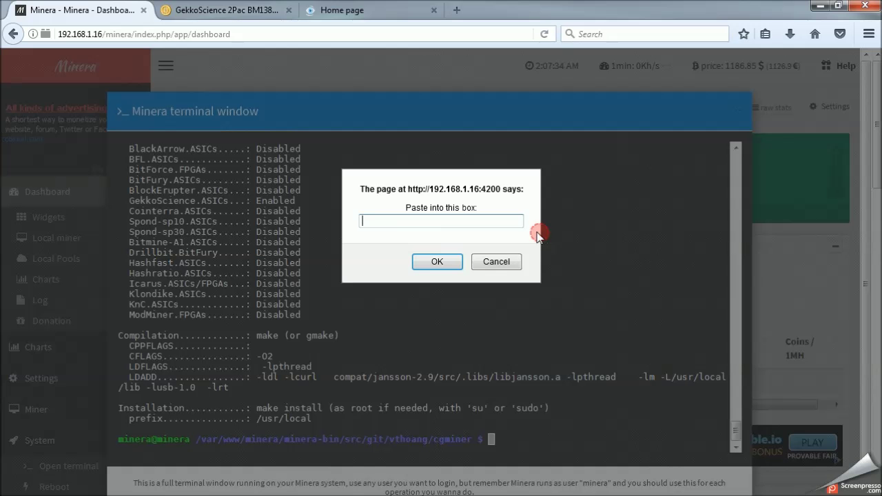
click(475, 217)
key(ctrl+v)
click(436, 261)
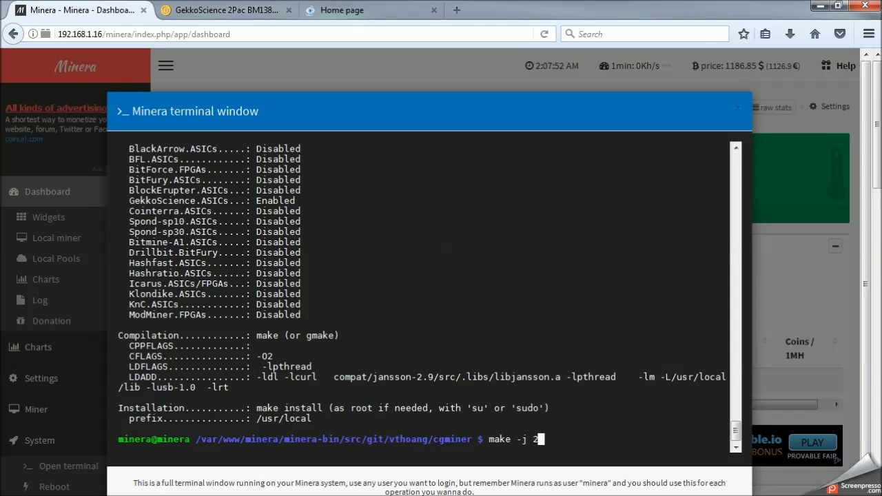
- Copy the "cp cgminer /var/www/minera/minera-bin/custom/cgminer-vthoang" line from the Notepad file and run the pasted "make -j 2" in the Minera terminal
key(alt+Tab)
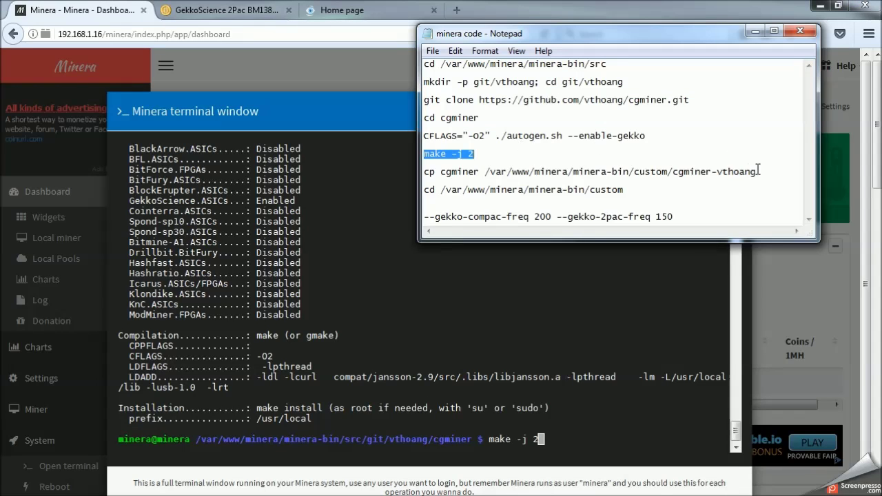
drag(766, 173, 424, 176)
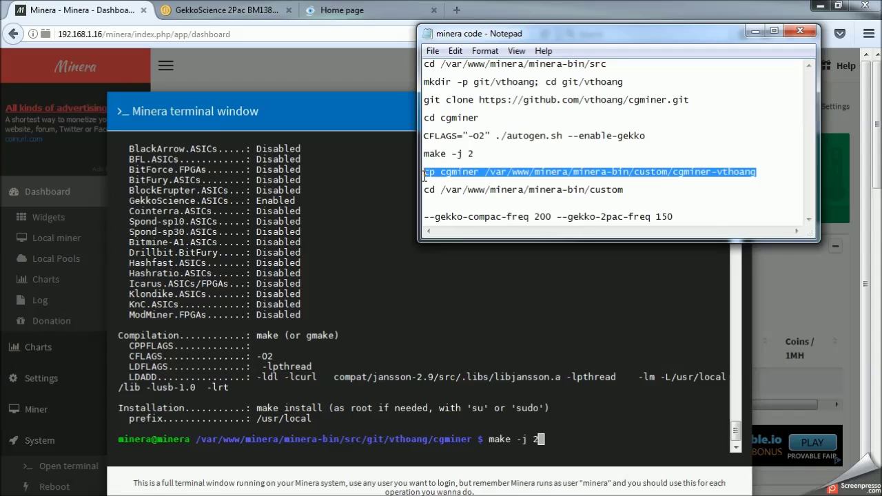
right_click(443, 171)
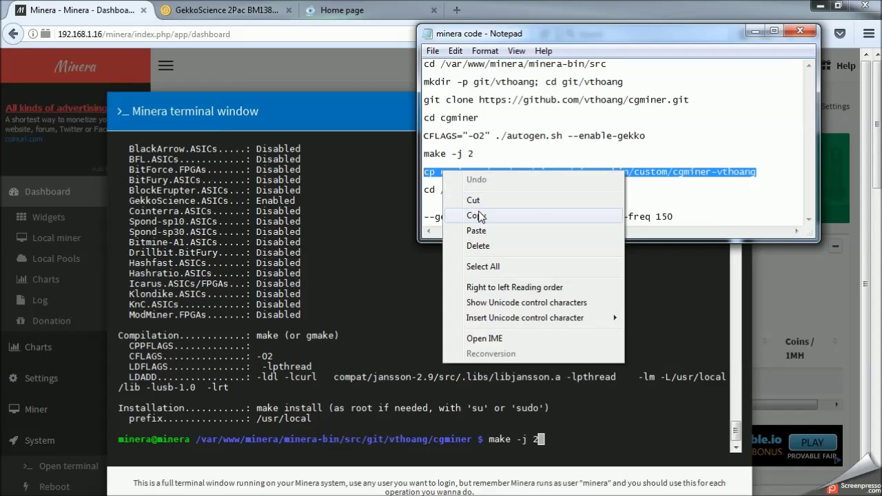
click(477, 213)
key(alt+Tab)
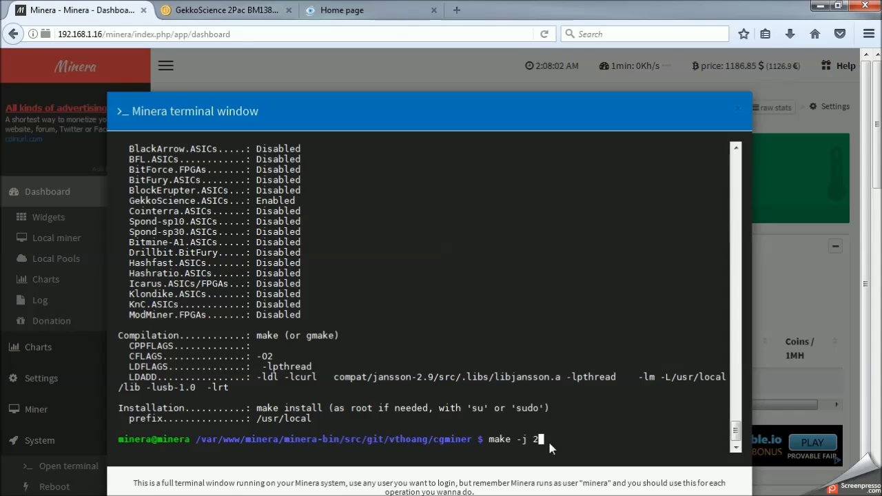
key(Return)
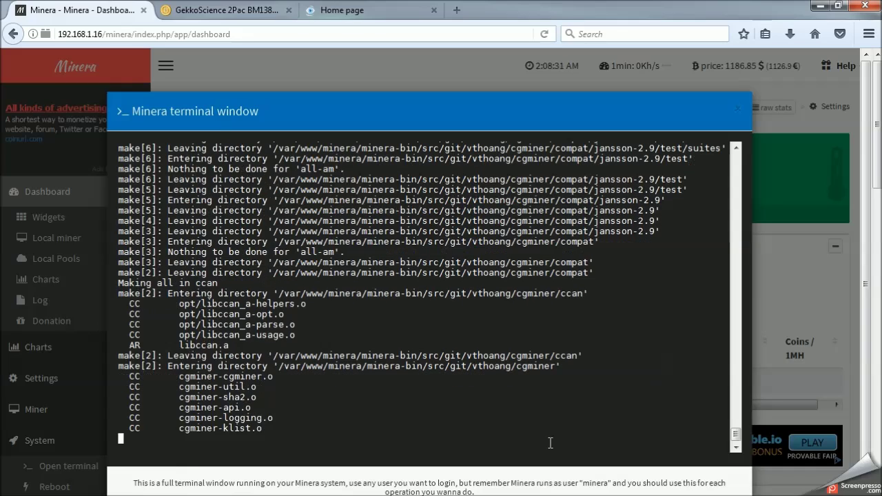
- Search the web for "bitcoin price" in a new browser tab, check the rate and close the tab
click(453, 10)
text(bitcoin price)
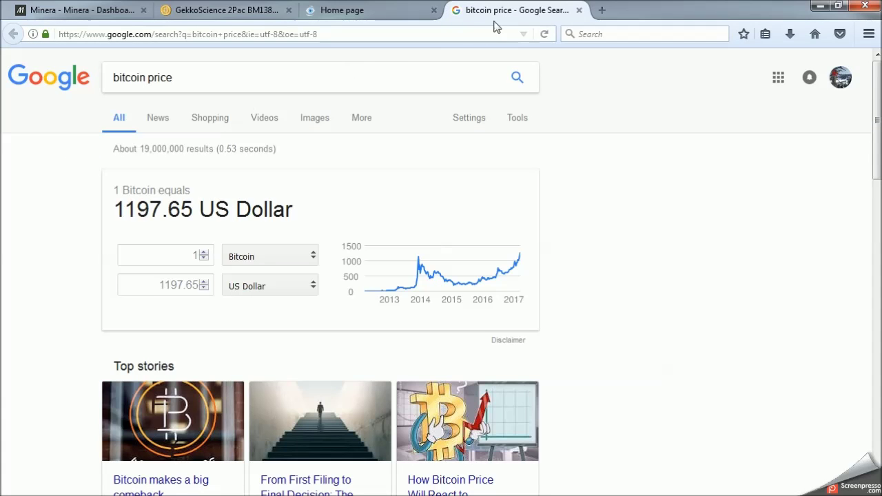
click(580, 10)
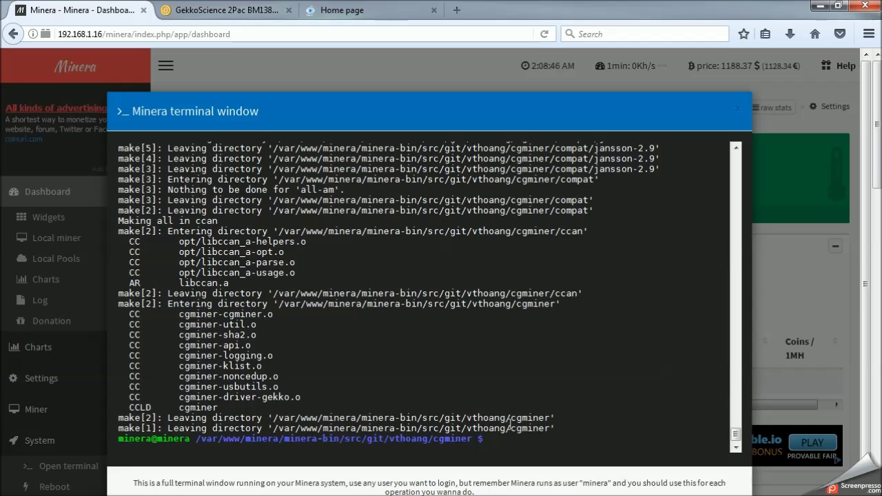
- Paste and run "cp cgminer /var/www/minera/minera-bin/custom/cgminer-vthoang" at the Minera terminal prompt
right_click(496, 444)
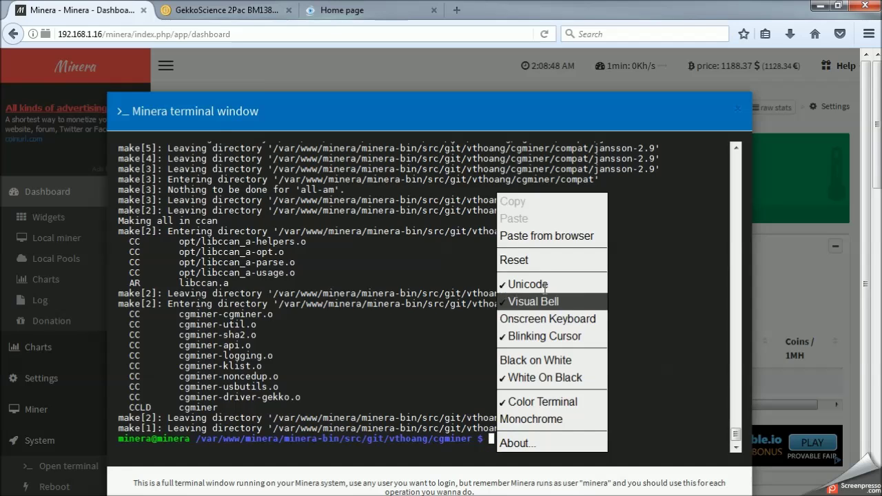
click(545, 236)
right_click(444, 219)
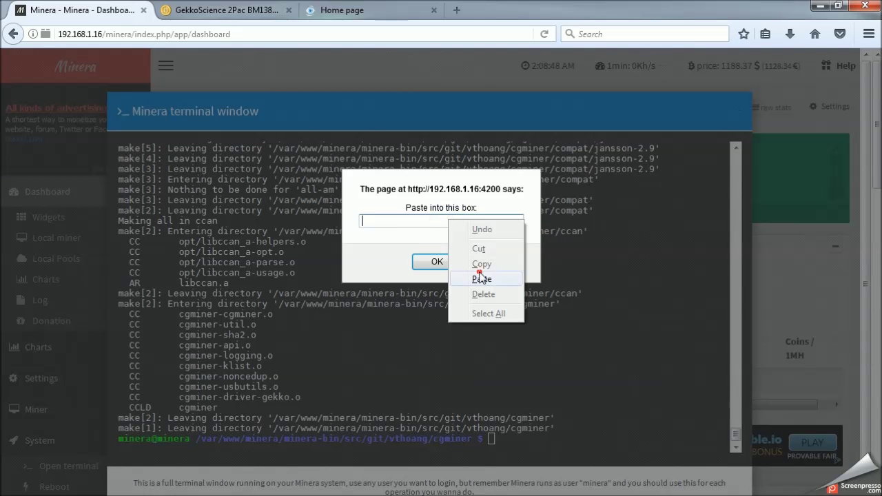
click(482, 279)
click(455, 263)
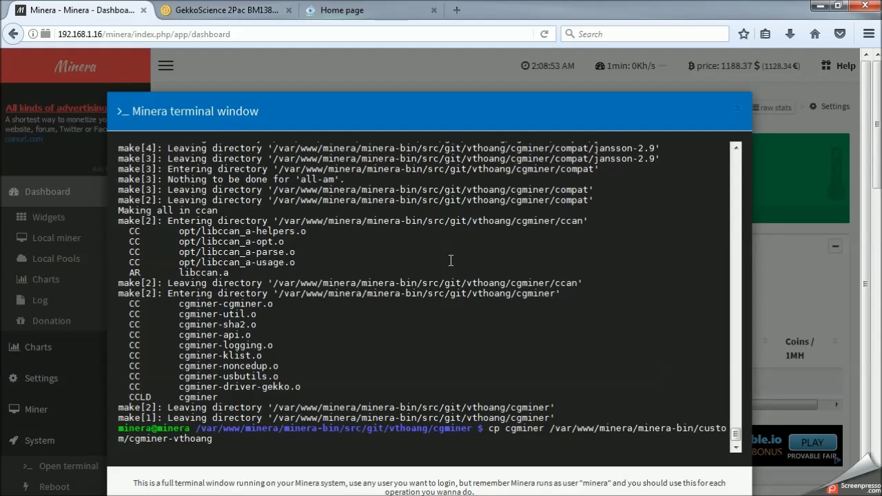
key(Return)
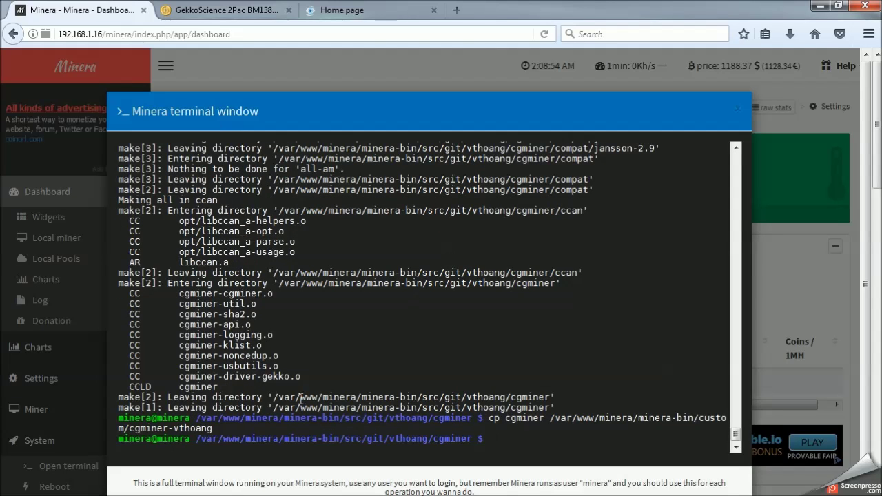
- Copy "cd /var/www/minera/minera-bin/custom" from the Notepad file and run it in the Minera terminal
key(alt+Tab)
drag(631, 190, 423, 189)
right_click(426, 180)
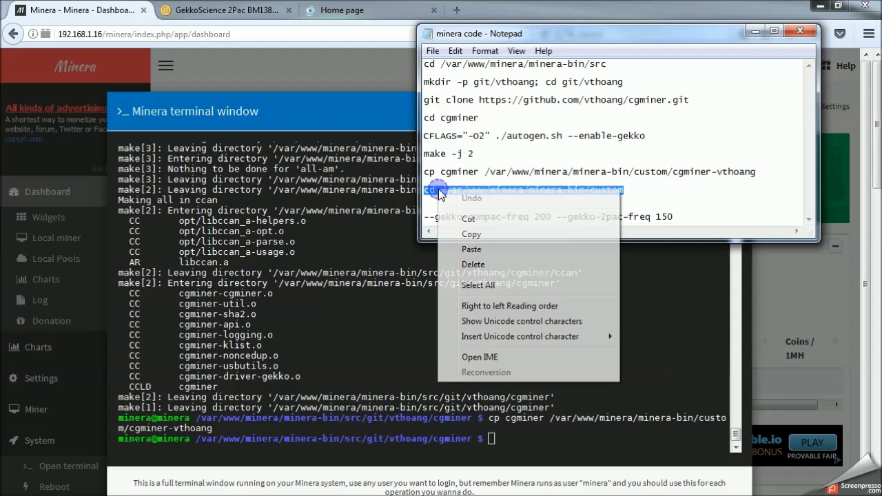
click(473, 233)
click(497, 441)
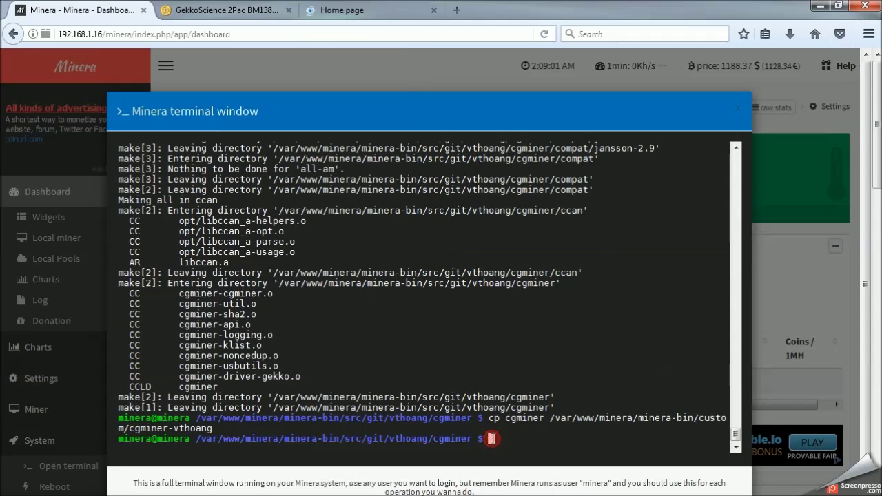
right_click(493, 443)
click(510, 236)
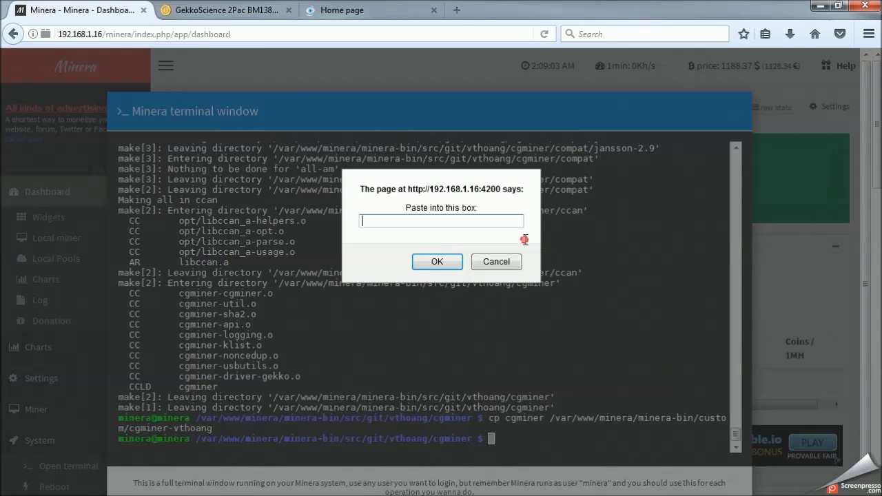
right_click(455, 219)
click(487, 281)
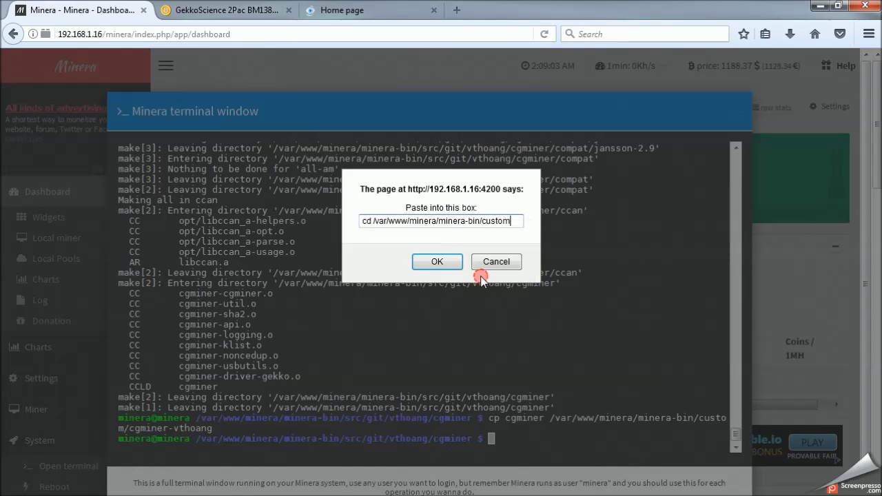
click(451, 261)
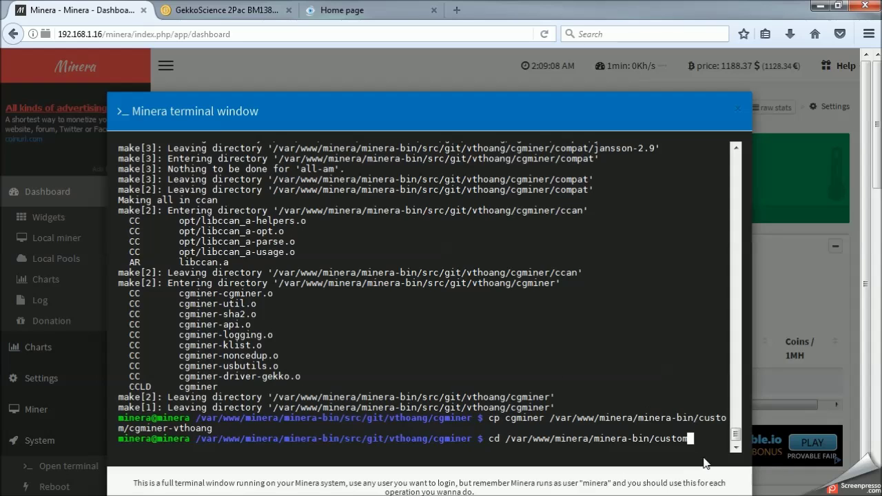
key(Return)
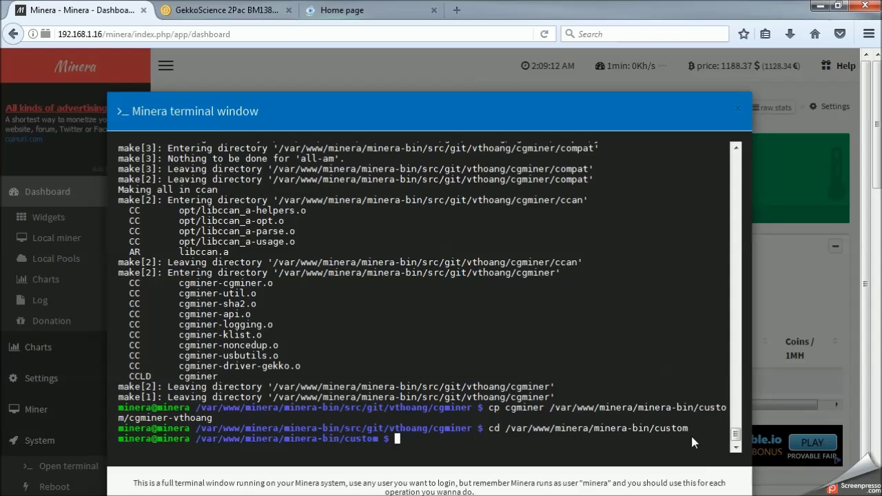
- End the terminal session with "exit", close the terminal window and reload the Minera dashboard
text(exit)
key(Return)
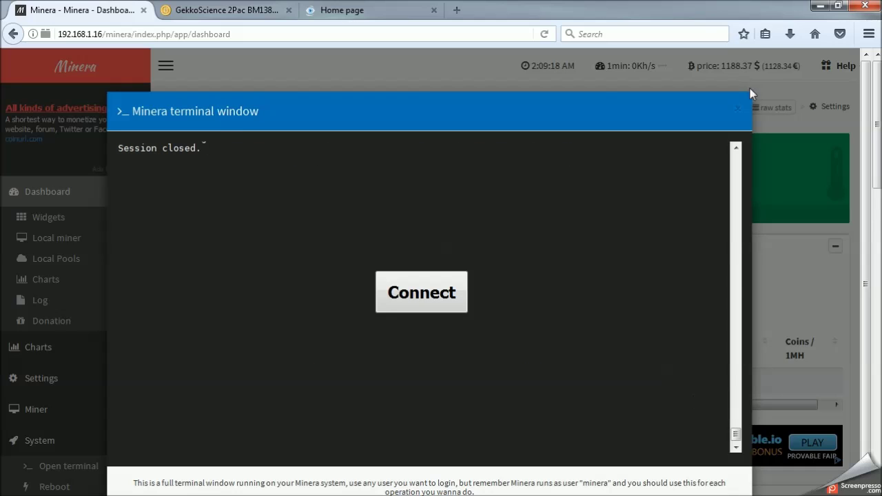
click(738, 112)
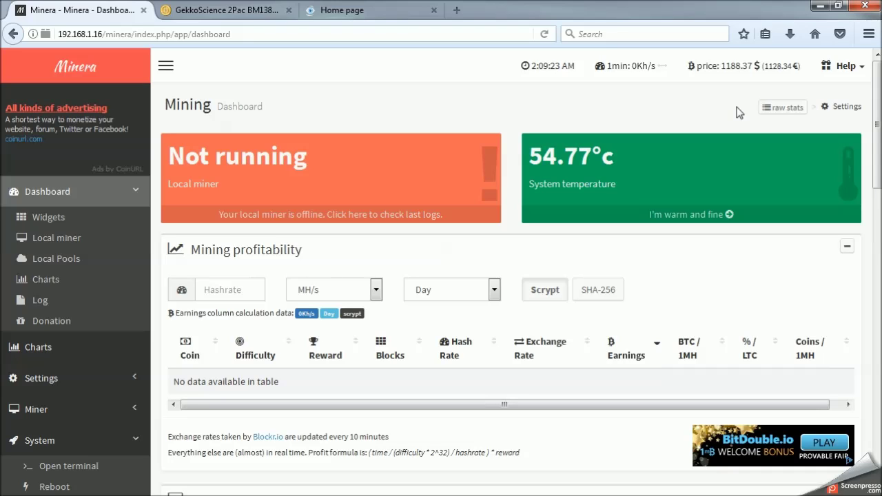
click(545, 34)
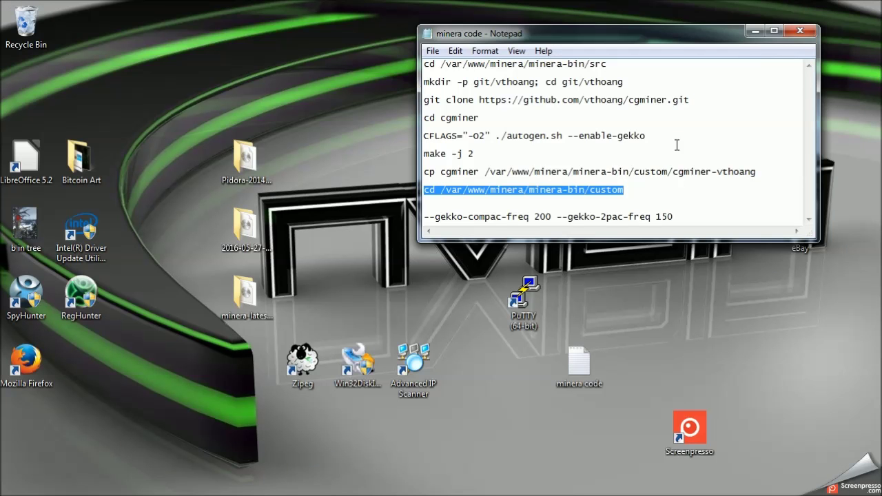
- Copy the "--gekko-compac-freq 200 --gekko-2pac-freq 150" options from the Notepad file and return to the Minera dashboard
click(675, 190)
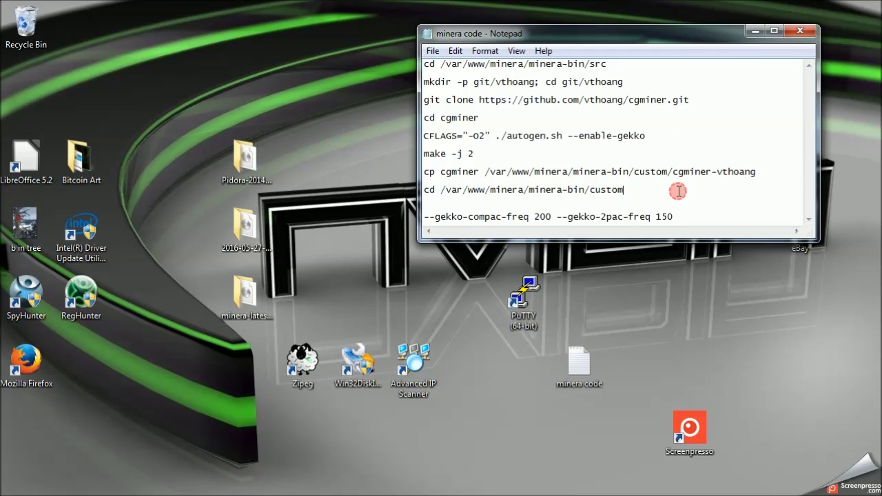
drag(687, 216, 423, 219)
key(ctrl+c)
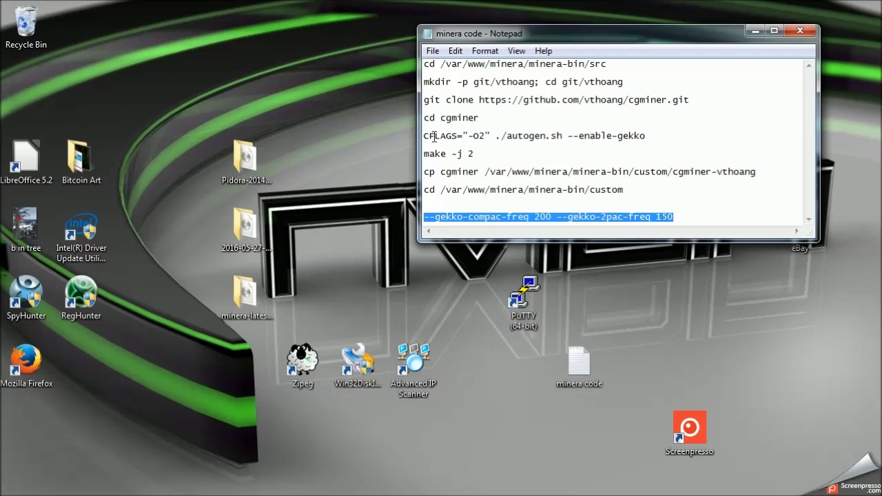
key(alt+Tab)
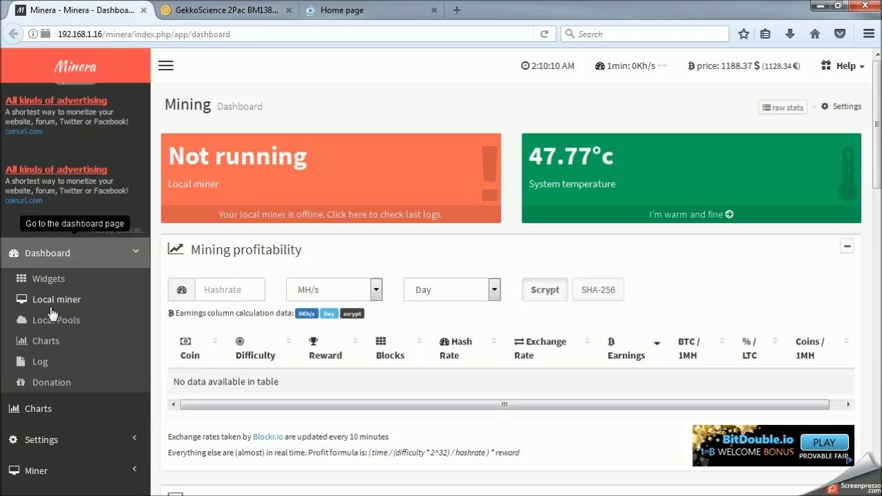
- Open Minera's pool settings and remove the us-east.multipool.us pool entry
click(54, 441)
scroll(53, 441, down, 3)
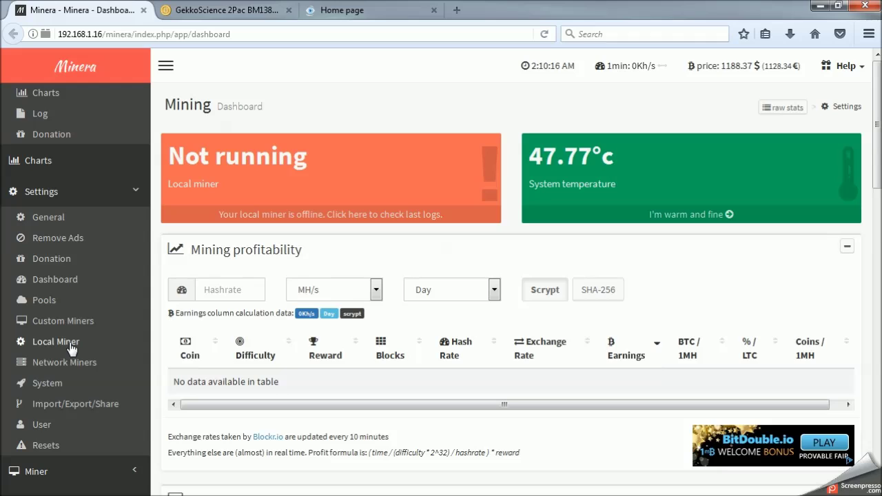
click(51, 301)
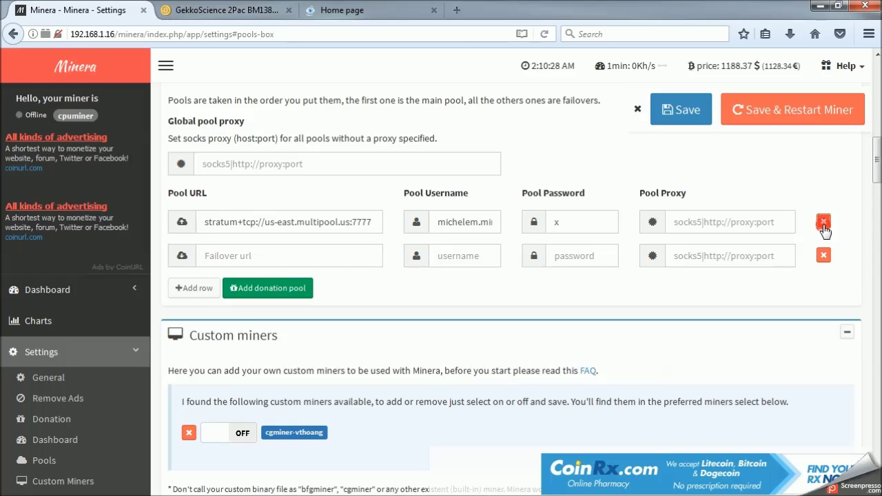
click(824, 222)
- Set the remaining pool's URL to stratum+tcp://stratum.antpool.com:3333 and its username to the saved worker name ending in .103
double_click(267, 223)
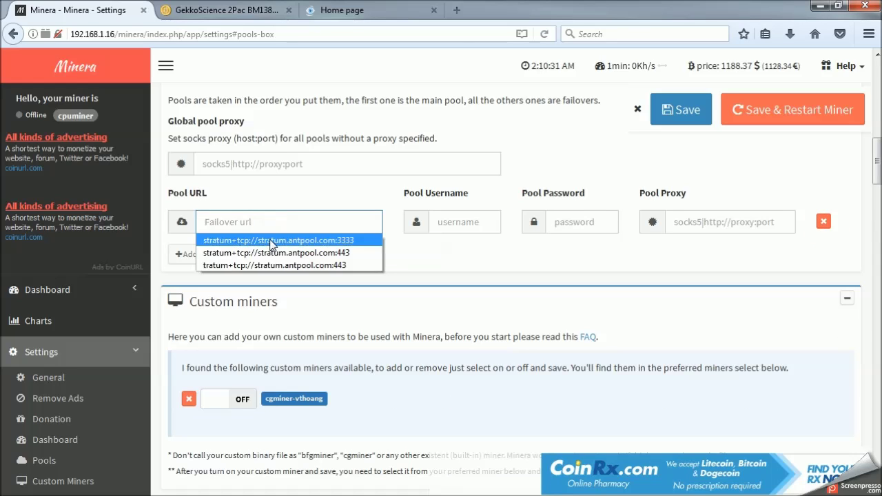
click(271, 241)
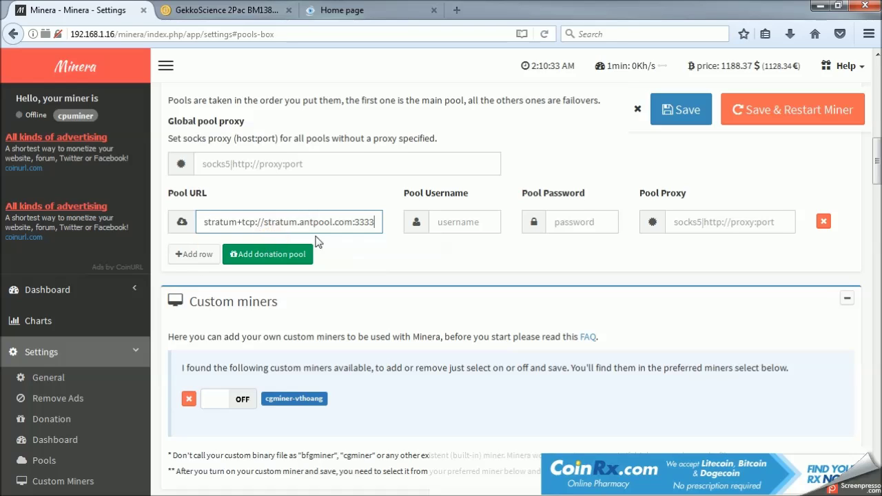
double_click(438, 223)
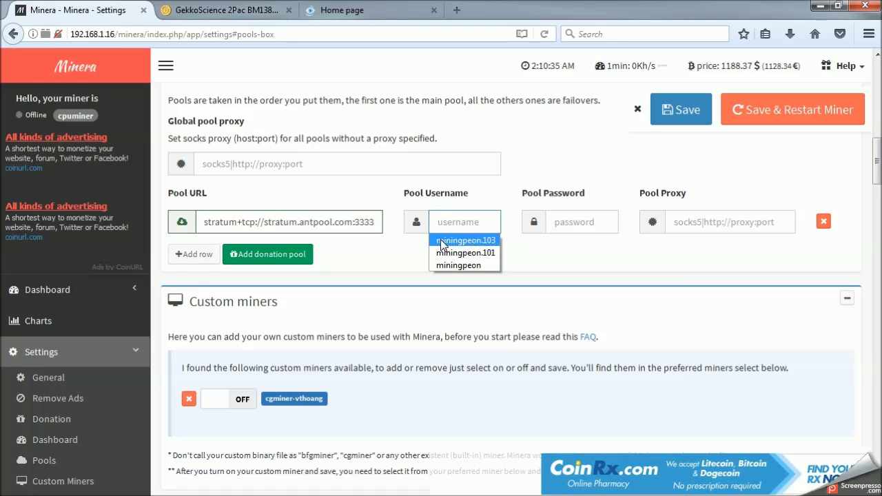
click(441, 239)
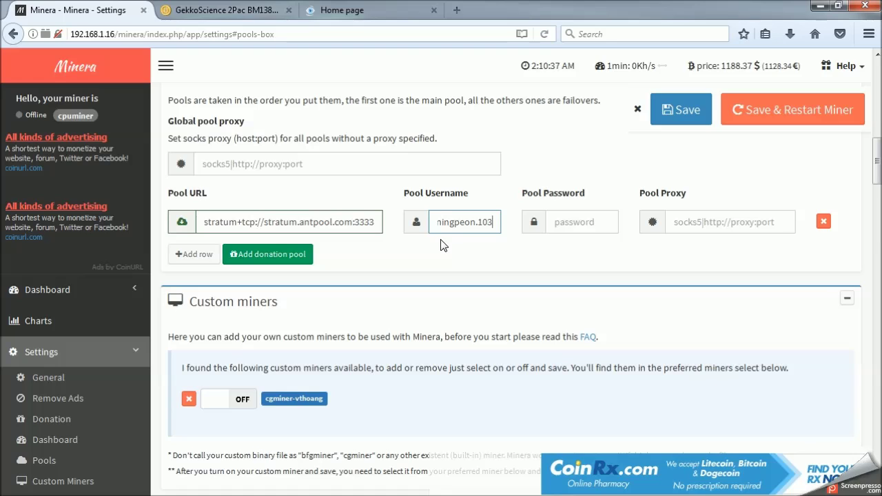
- Turn on the cgminer-vthoang custom miner in the Custom miners section
scroll(350, 275, down, 1)
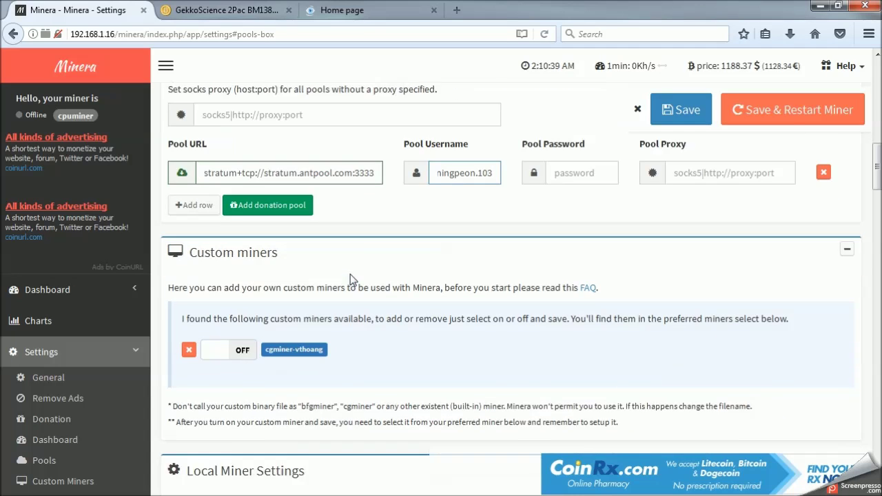
scroll(350, 276, down, 1)
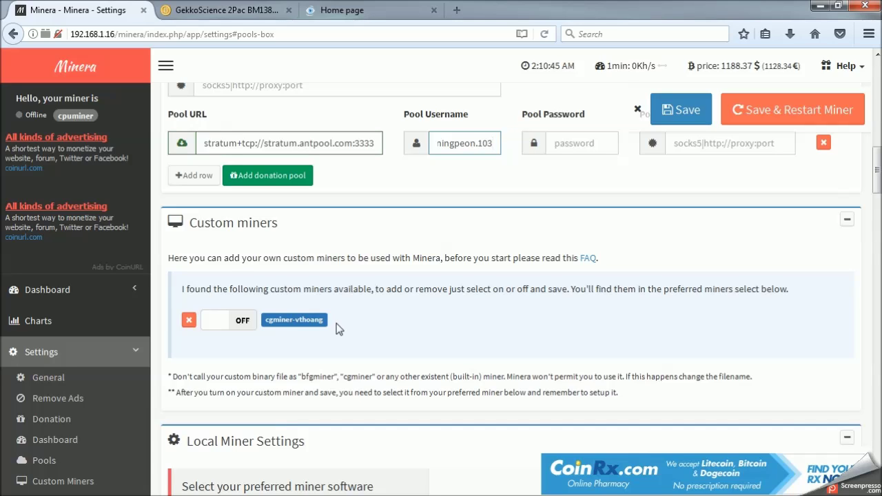
click(213, 320)
- Check which programs the preferred miner software list offers in Local Miner Settings, and return to the Custom miners section
scroll(314, 308, down, 3)
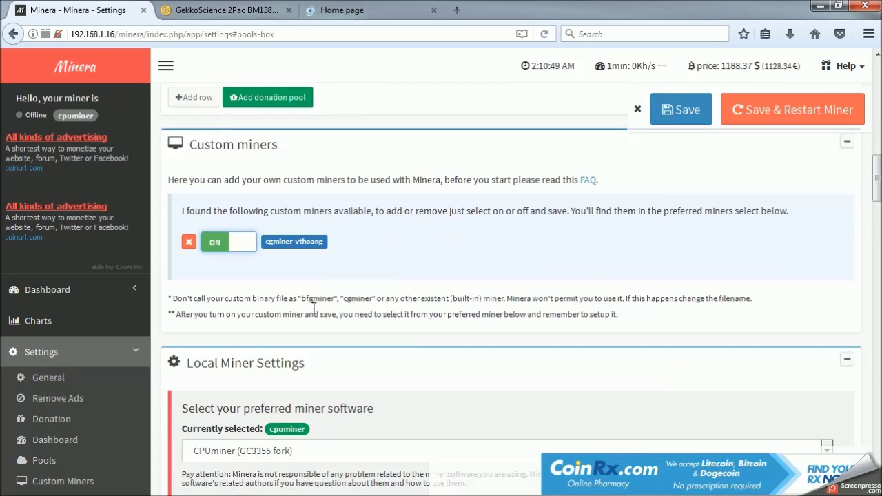
scroll(314, 309, down, 1)
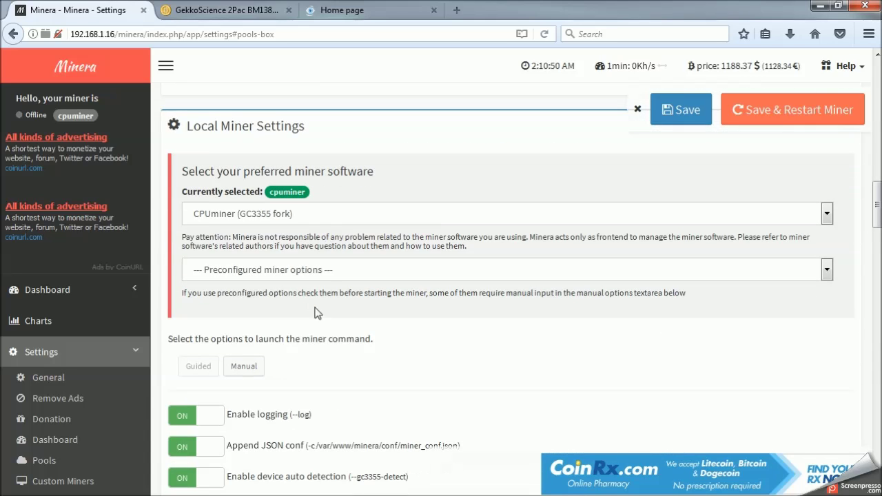
click(326, 219)
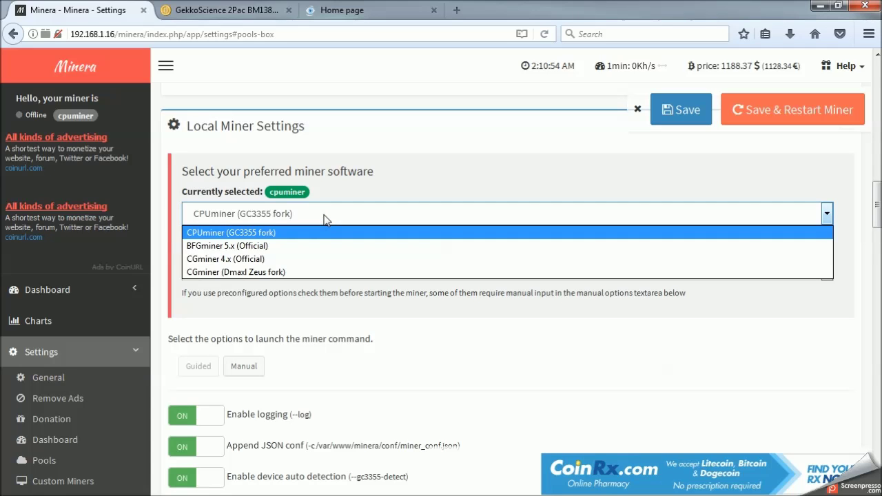
click(344, 177)
scroll(345, 176, up, 2)
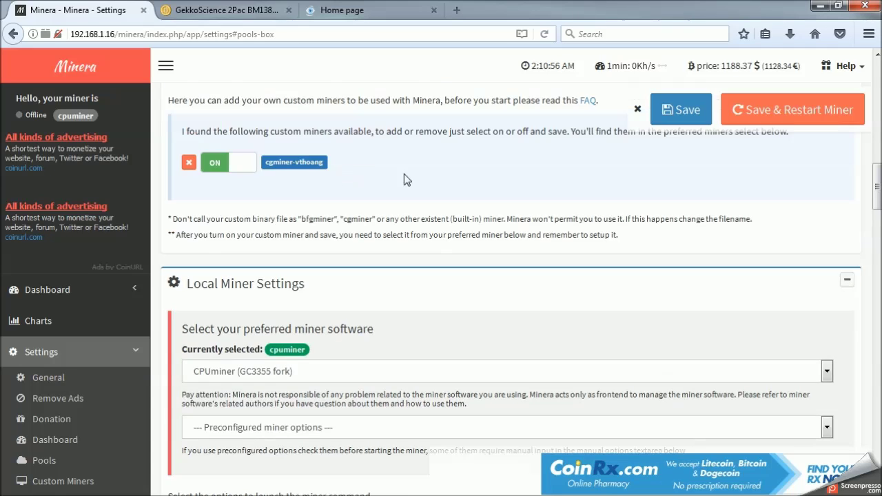
- Save the custom miner change and select [Custom Miner] cgminer-vthoang as the preferred miner software in Local Miner Settings
click(667, 110)
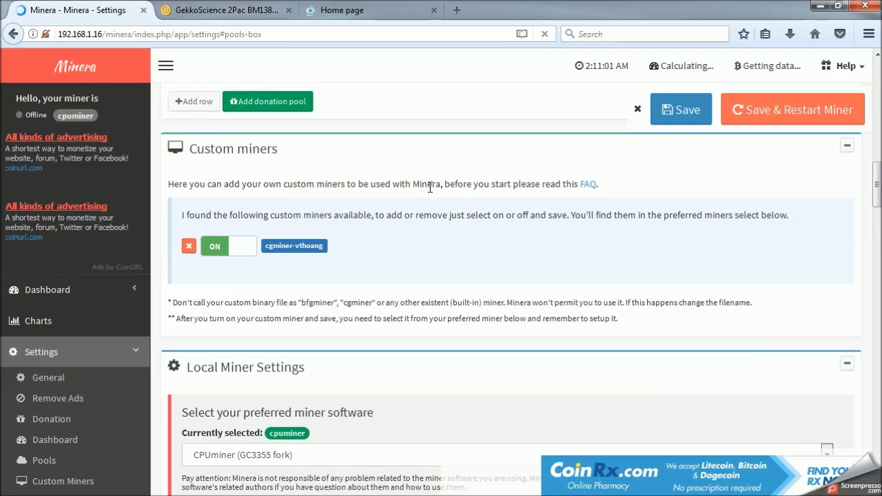
scroll(423, 197, down, 4)
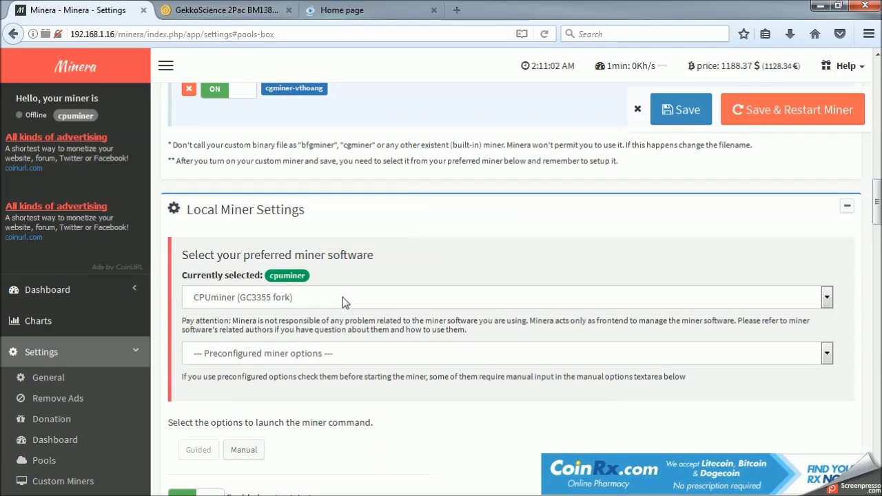
click(342, 297)
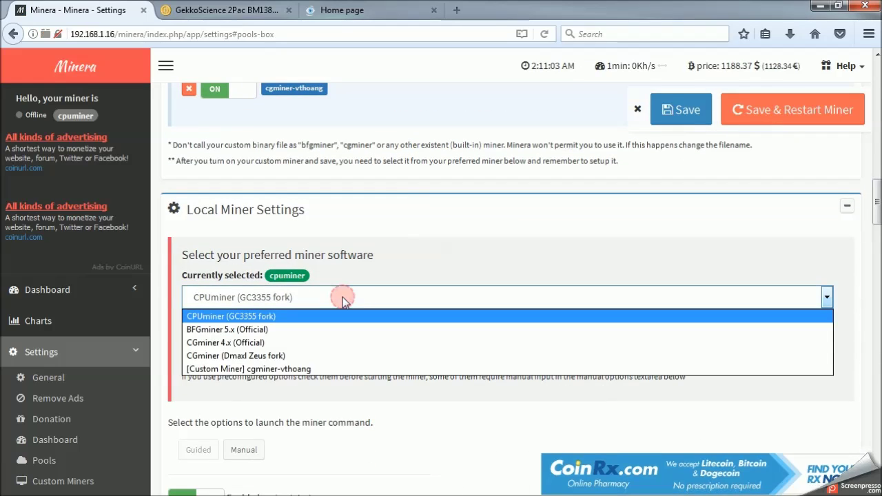
click(309, 369)
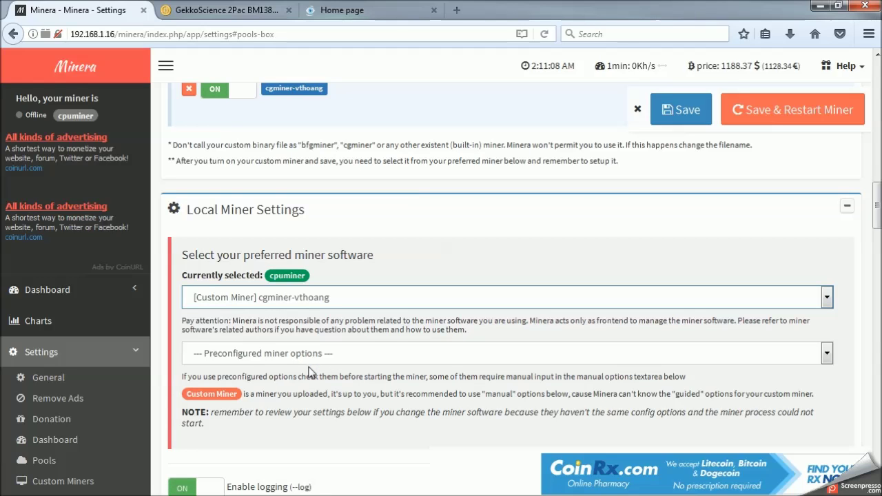
- Set the miner's manual options to --gekko-compac-freq 200 --gekko-2pac-freq 150
scroll(308, 372, down, 4)
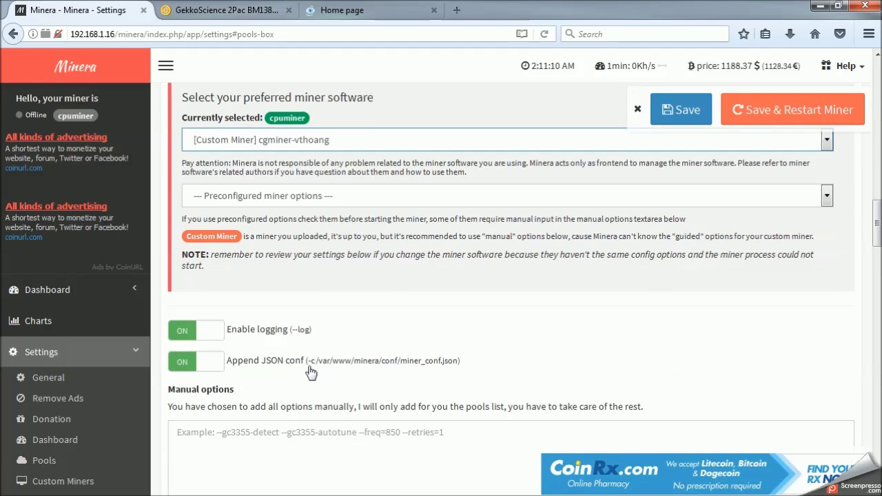
scroll(308, 372, down, 2)
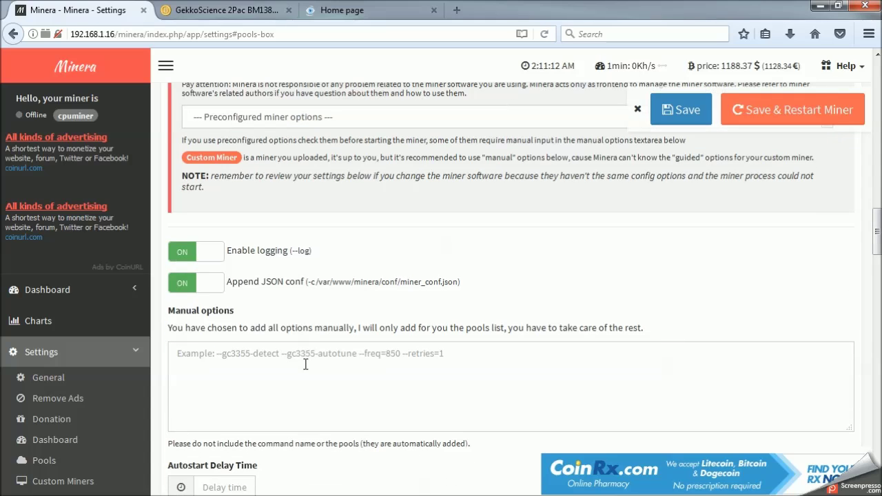
click(306, 365)
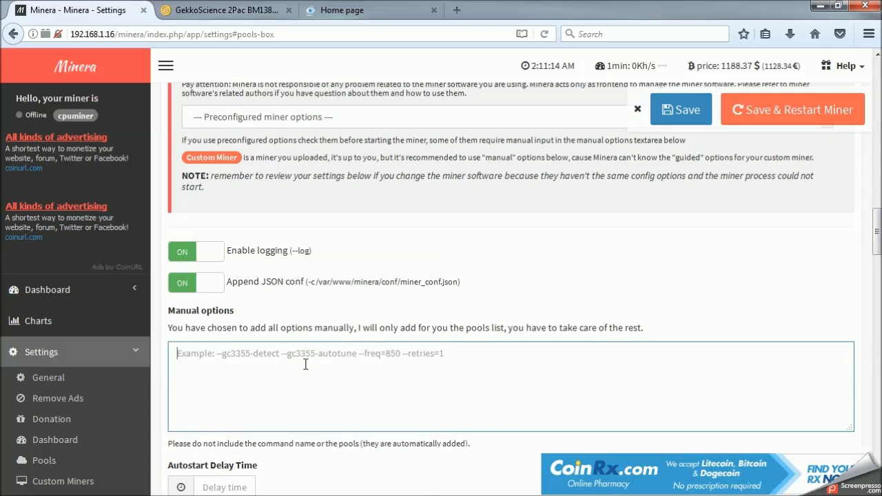
key(ctrl+v)
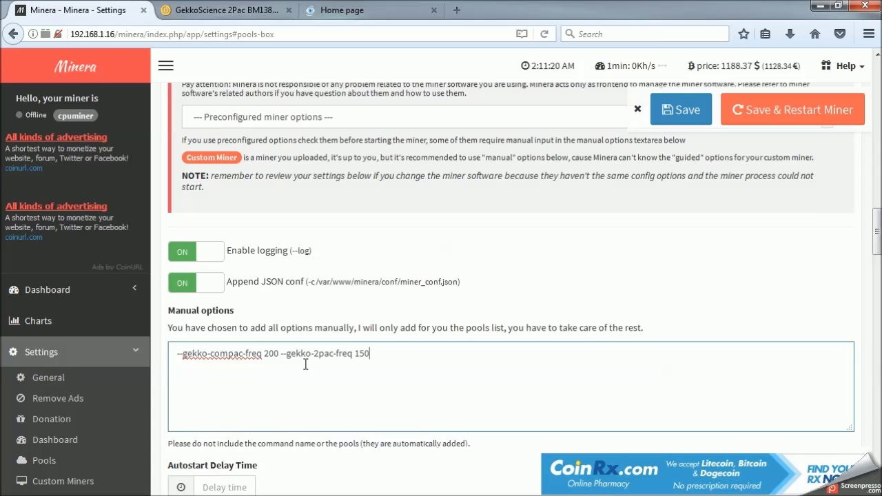
- Enable miner auto-restart, auto-recover mode and superuser mode for the local miner, and save the settings
scroll(305, 364, down, 5)
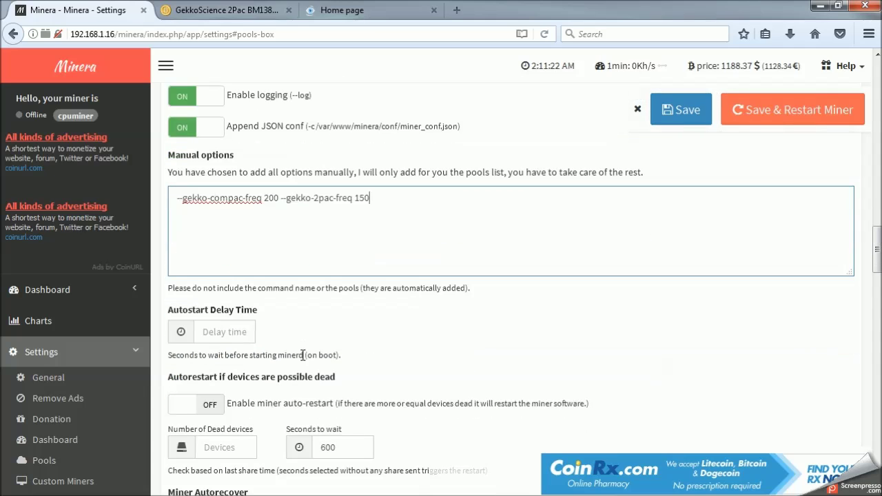
scroll(304, 355, down, 3)
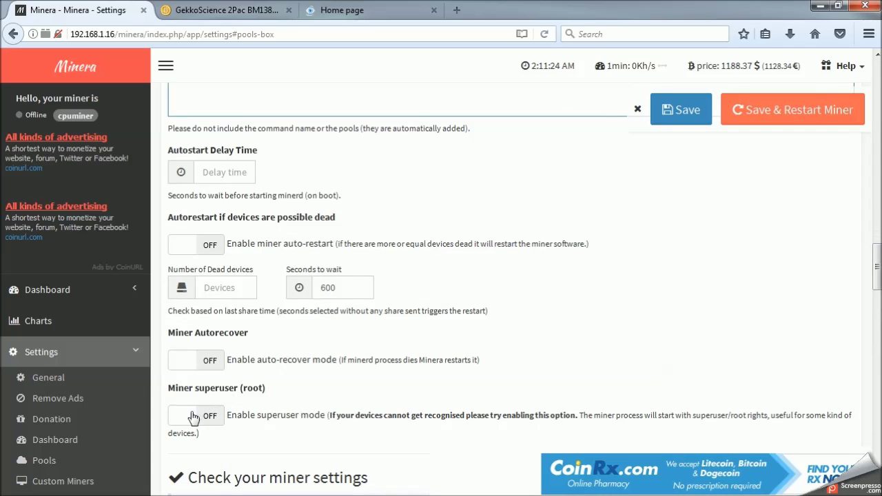
click(177, 246)
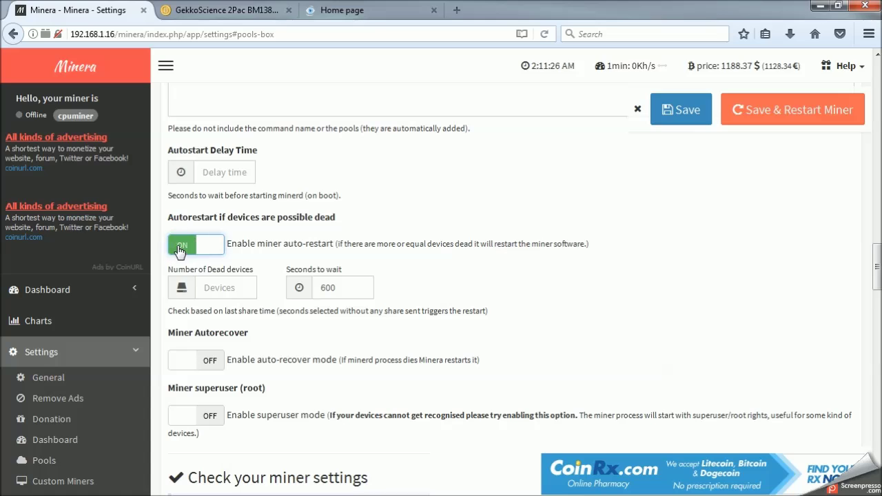
click(177, 364)
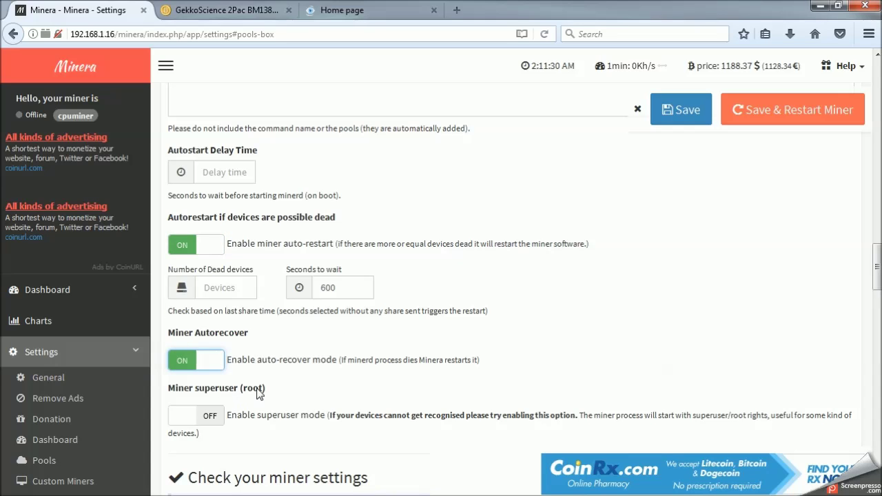
click(177, 420)
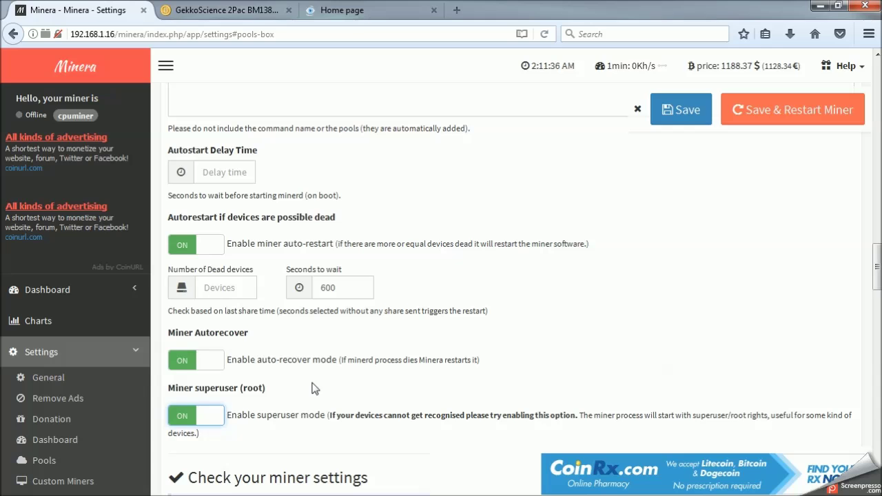
click(661, 119)
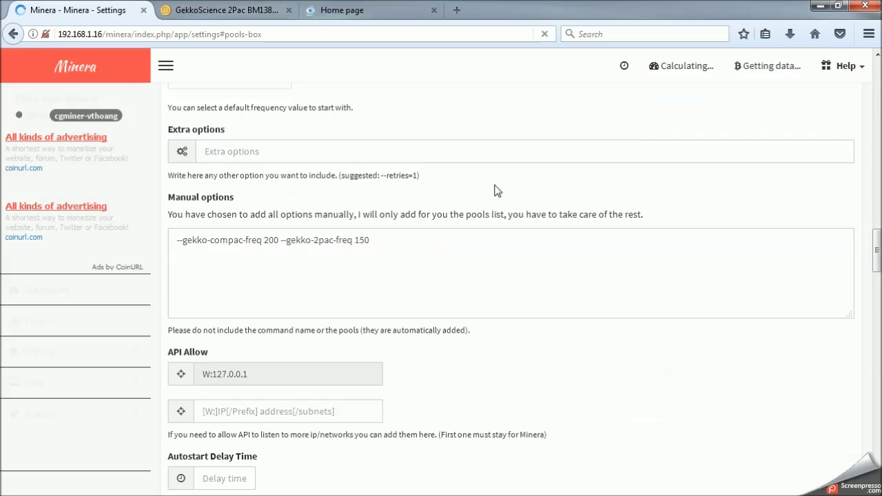
- Review the miner's start syntax and the API, log file and pool entries of its JSON configuration
scroll(491, 192, down, 7)
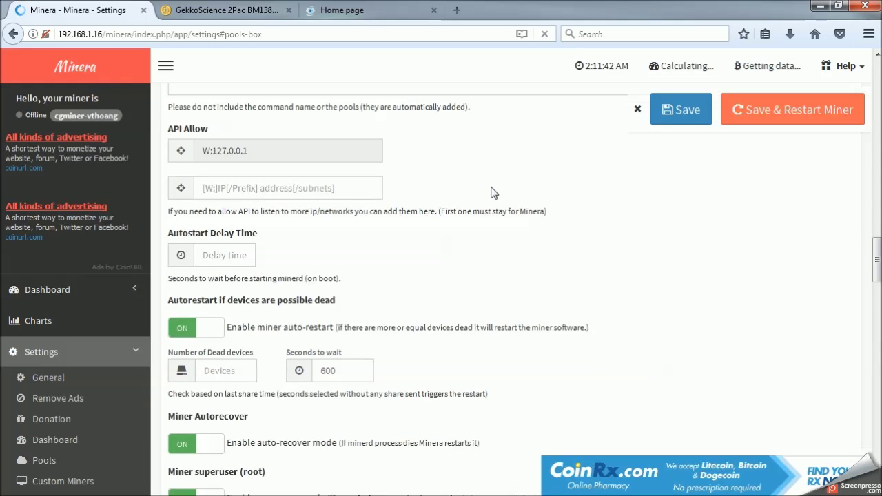
scroll(491, 207, down, 3)
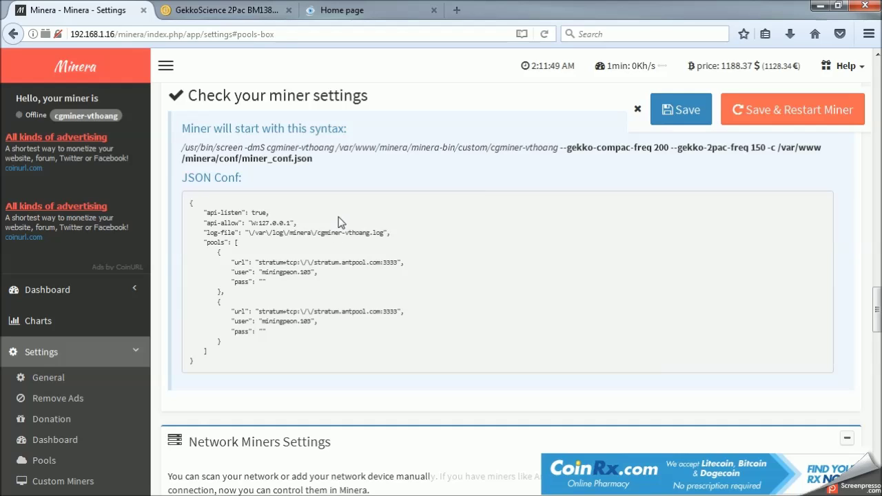
drag(297, 223, 259, 218)
drag(403, 233, 265, 237)
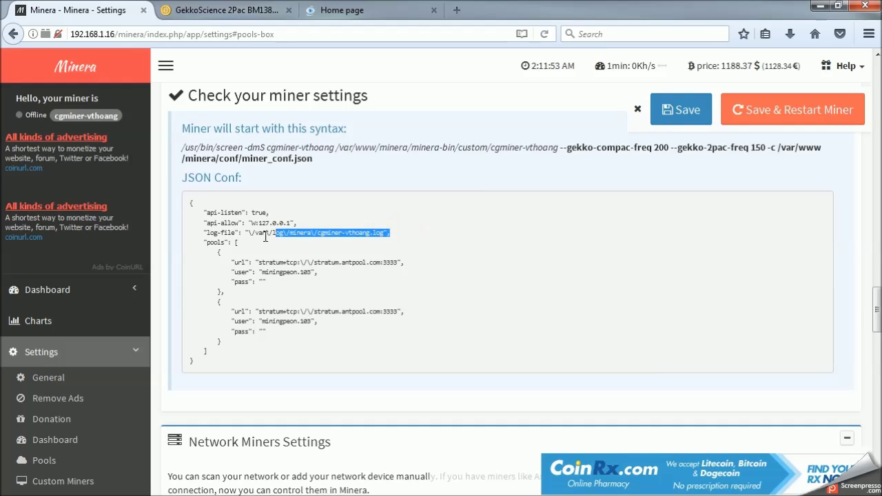
drag(405, 262, 259, 260)
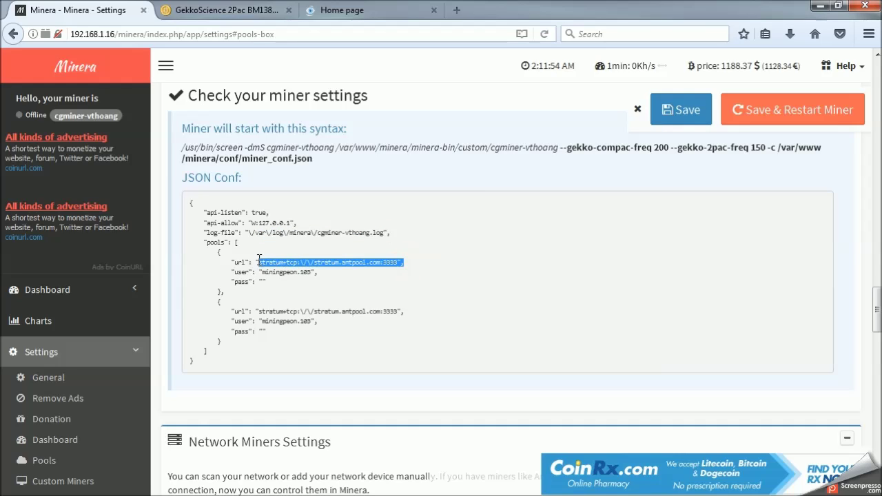
drag(315, 273, 287, 274)
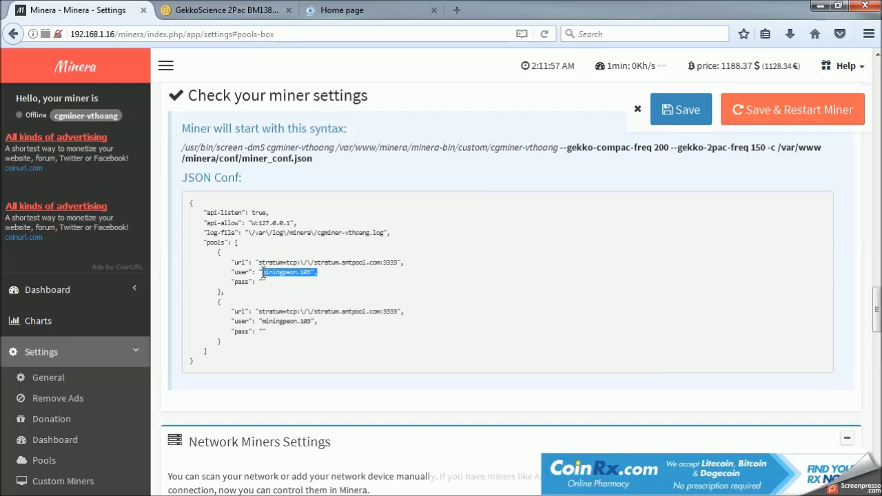
click(328, 290)
scroll(297, 274, down, 3)
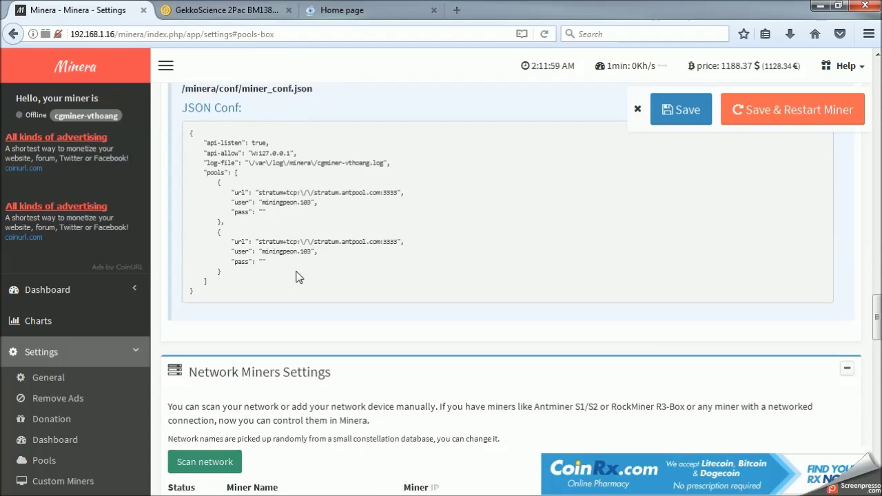
- Look through the network miner and system settings, leave them as they are, and save everything with a miner restart
scroll(298, 275, down, 4)
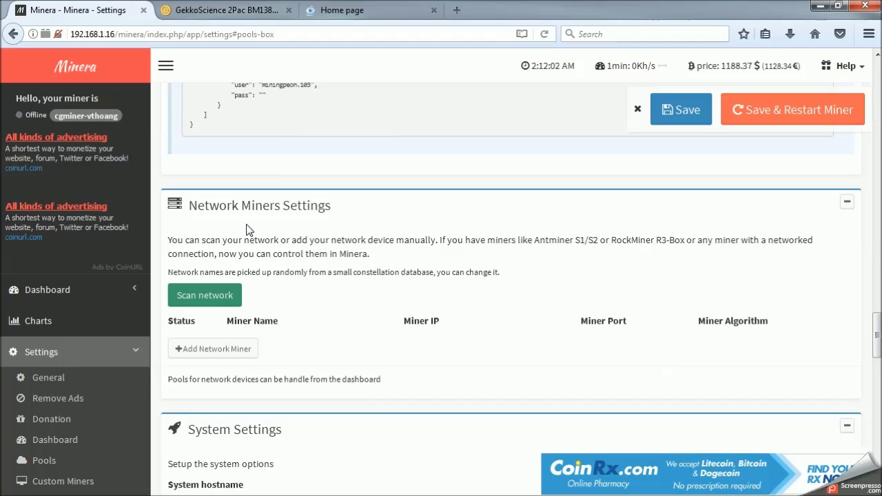
scroll(248, 229, down, 7)
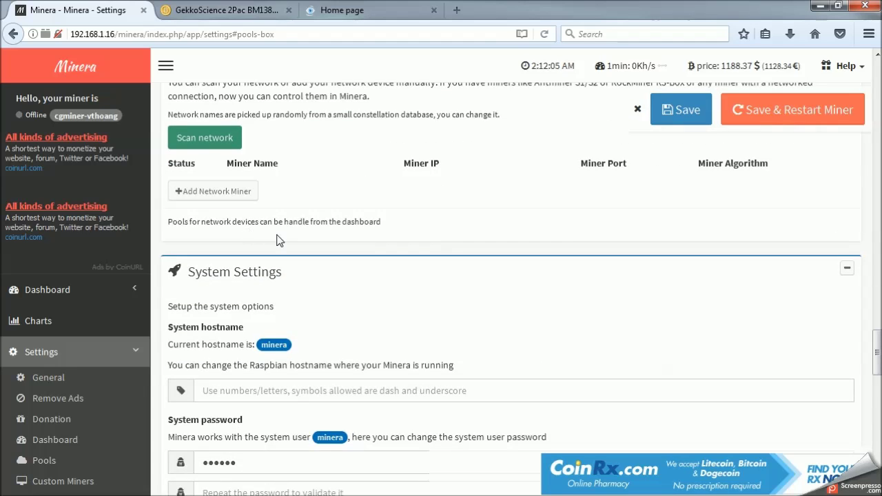
scroll(279, 346, down, 5)
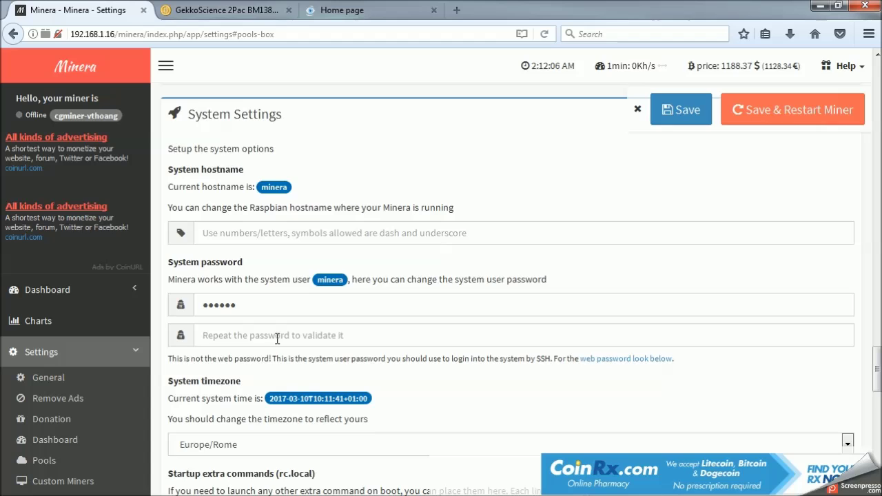
scroll(277, 340, down, 7)
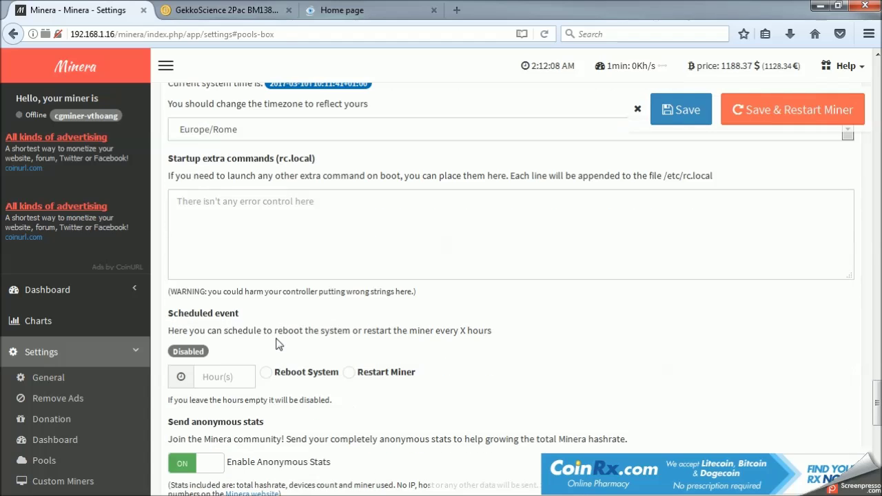
scroll(264, 172, down, 5)
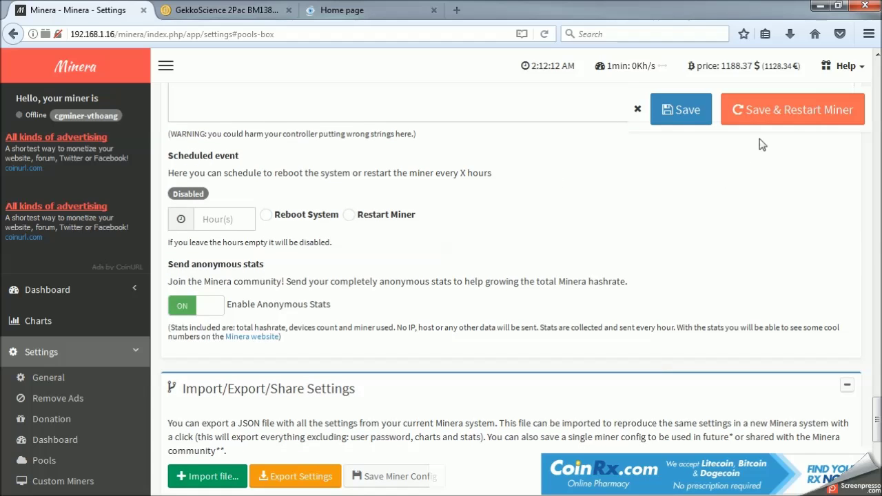
click(757, 115)
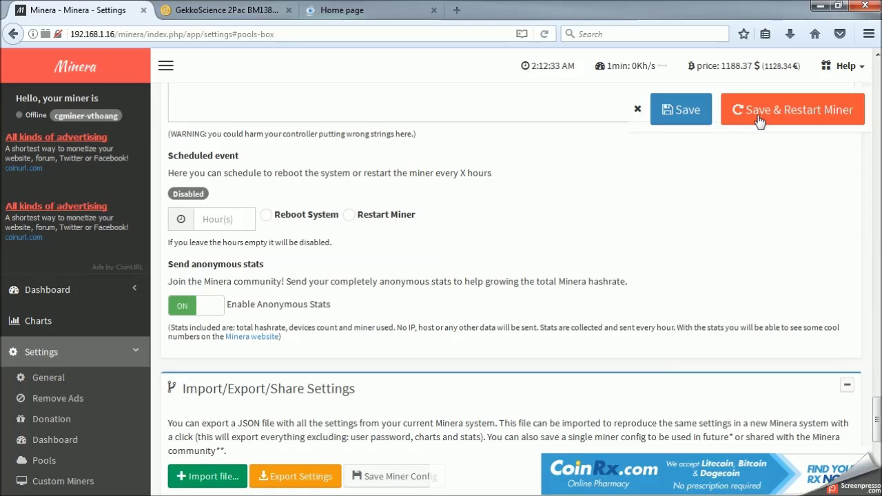
- Open the dashboard's local miner details and check the detected devices, the mining overview and the local pools' status
click(57, 292)
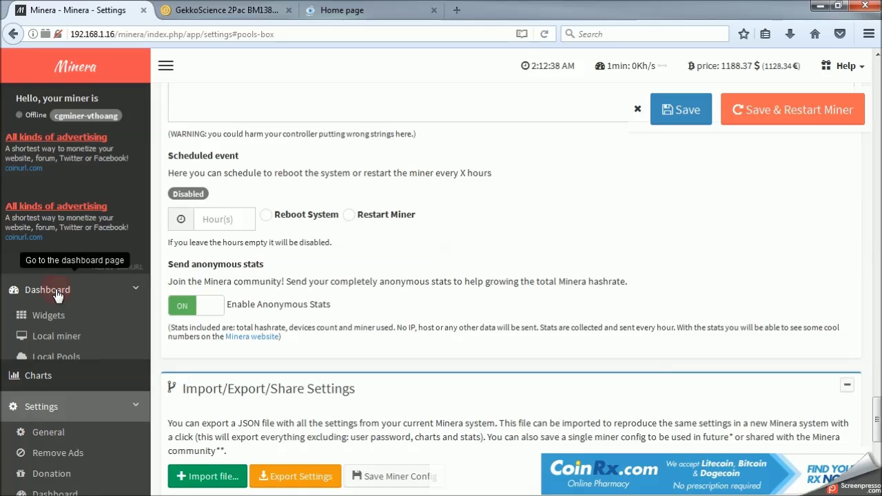
click(57, 336)
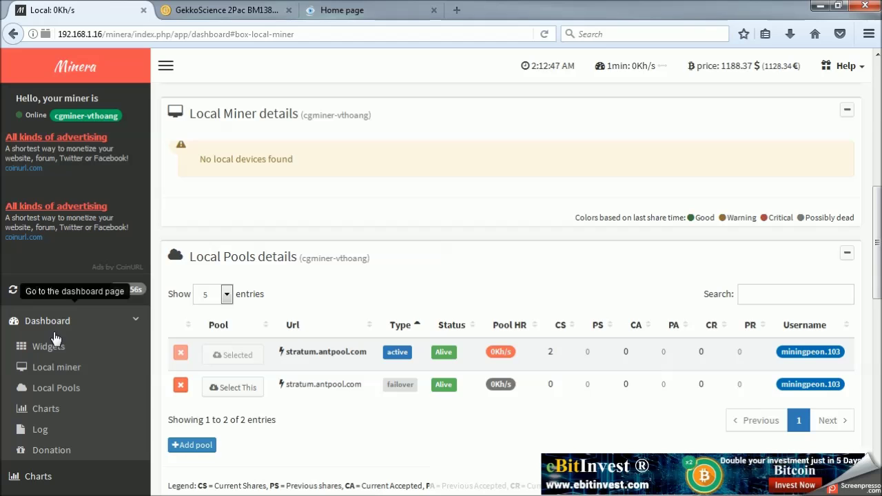
scroll(338, 321, up, 10)
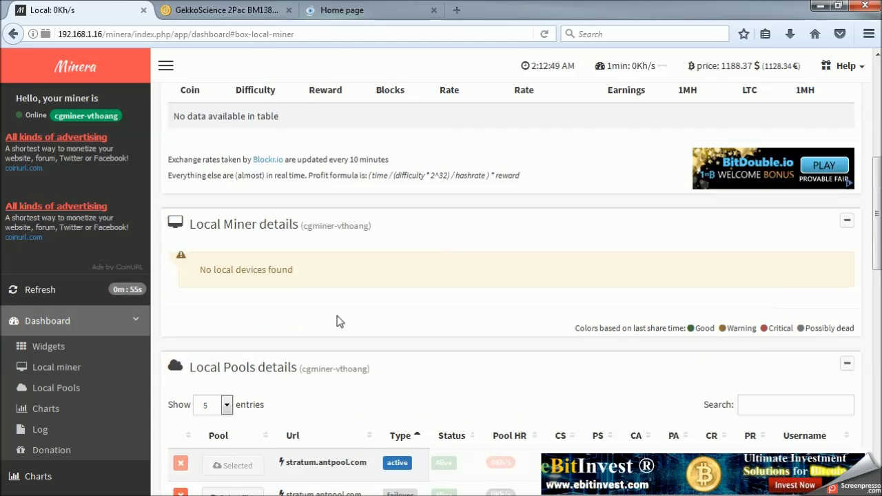
scroll(337, 321, up, 3)
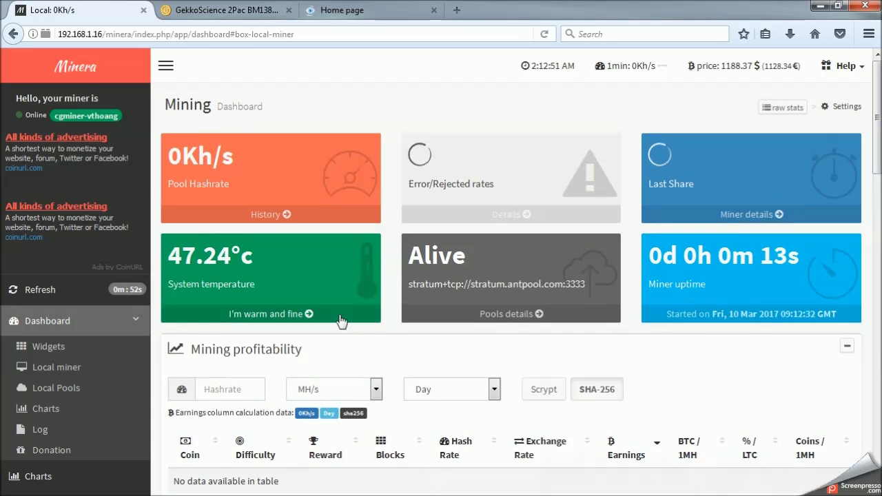
scroll(338, 321, down, 5)
scroll(342, 318, down, 9)
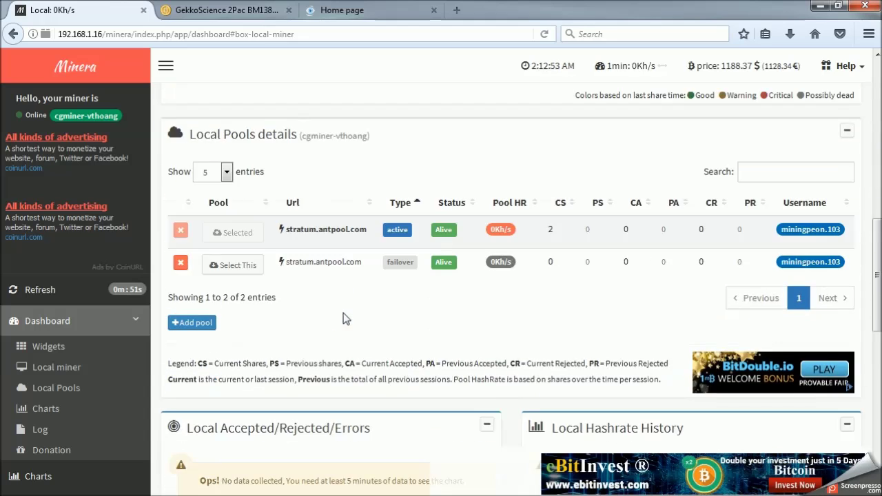
- Resume the miner real time log to read cgminer's startup messages, and return to the dashboard's mining overview
scroll(345, 319, down, 3)
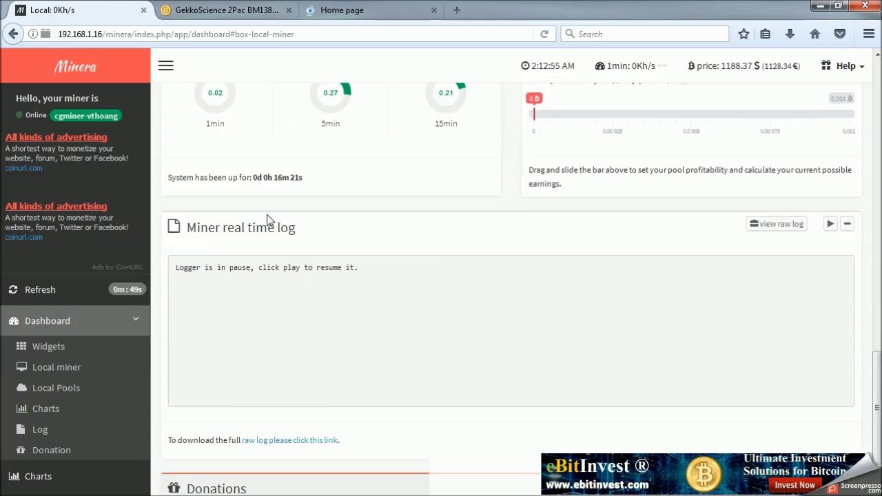
click(830, 224)
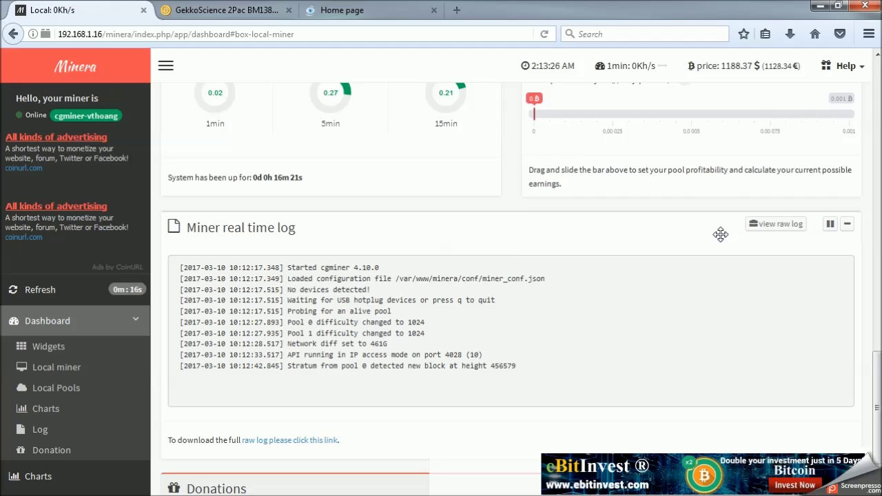
scroll(504, 266, up, 13)
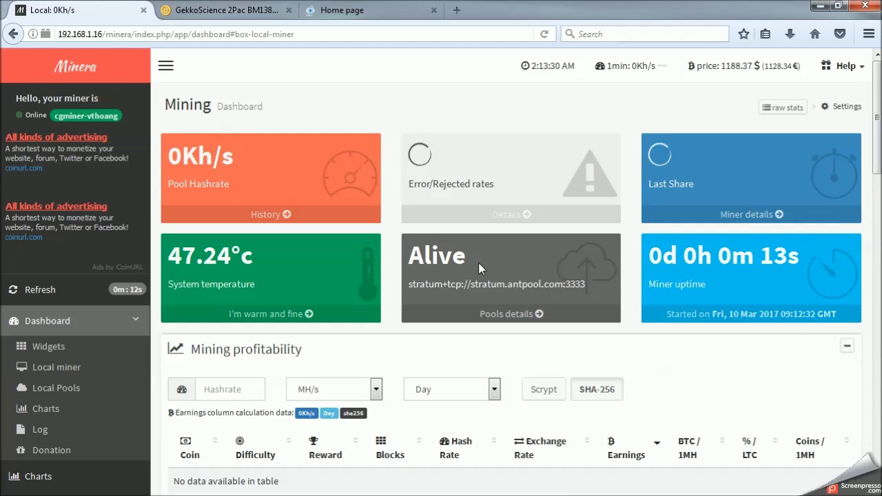
scroll(478, 262, down, 2)
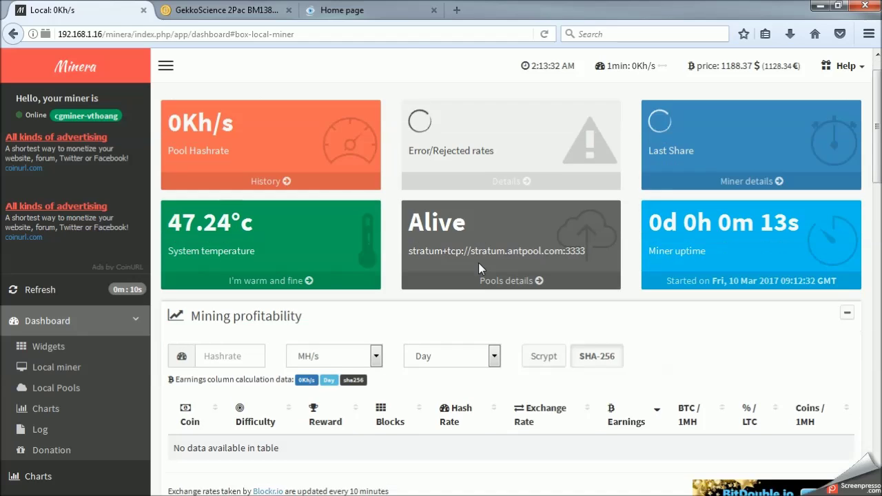
- Review the dashboard's mining overview, profitability table, local miner devices and local pools details
scroll(478, 263, up, 2)
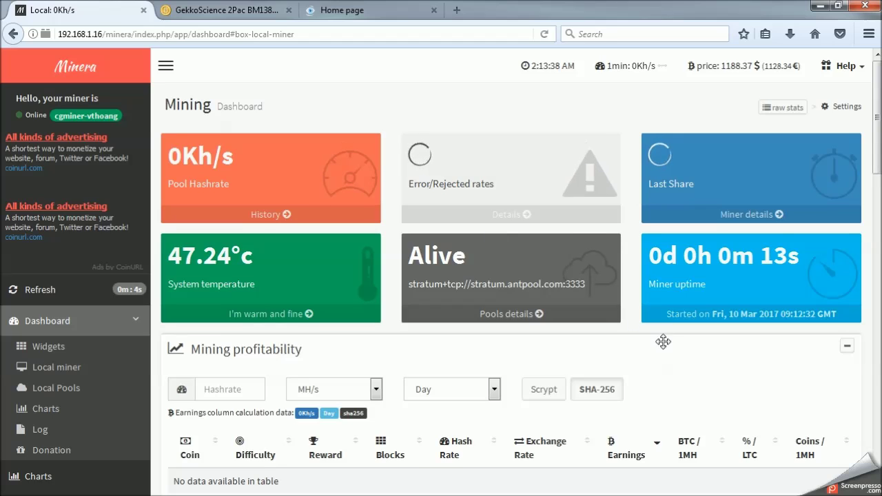
scroll(663, 344, down, 2)
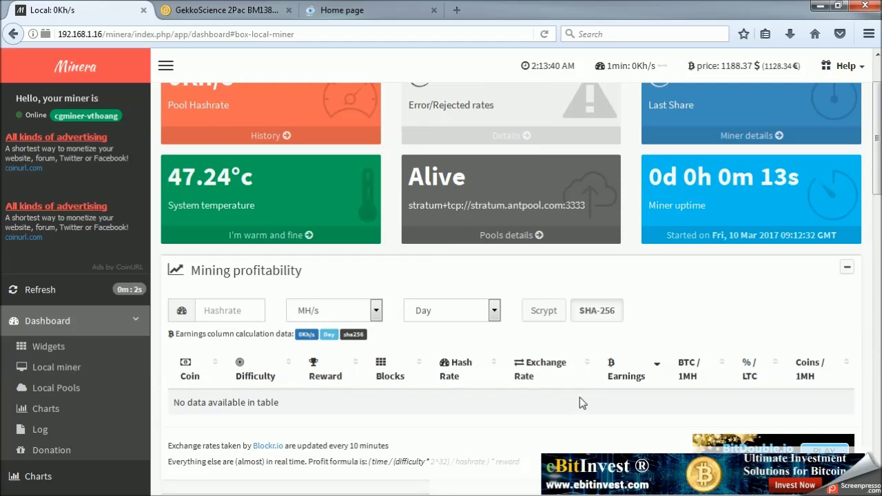
scroll(583, 391, down, 2)
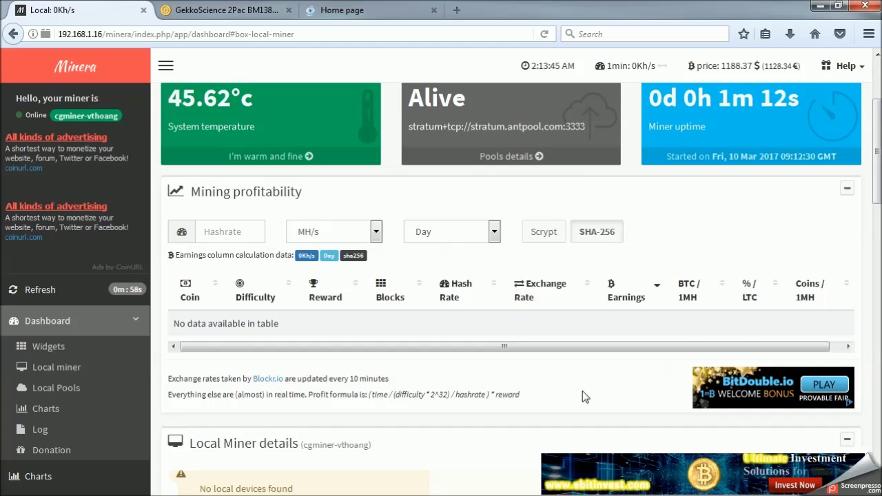
scroll(583, 391, up, 3)
scroll(583, 391, down, 6)
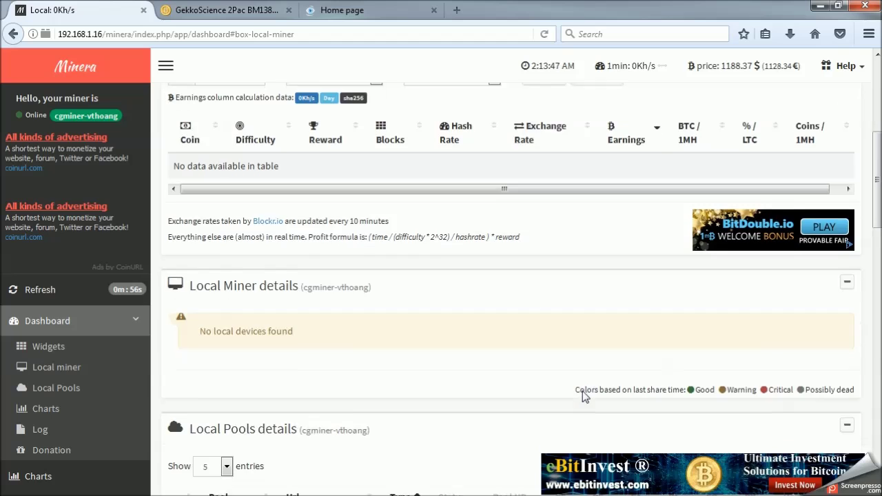
scroll(582, 391, down, 6)
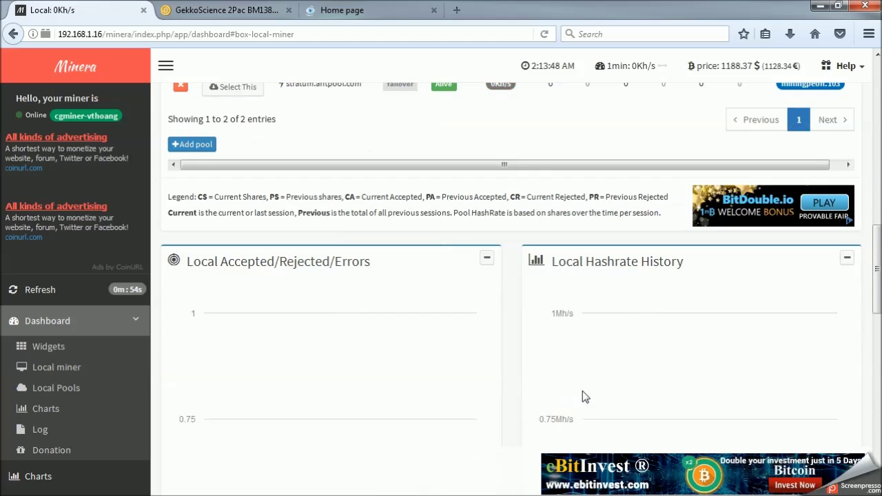
- Examine the local accepted/rejected and hashrate charts, system load and miner real time log, and return to the mining overview
scroll(582, 397, down, 3)
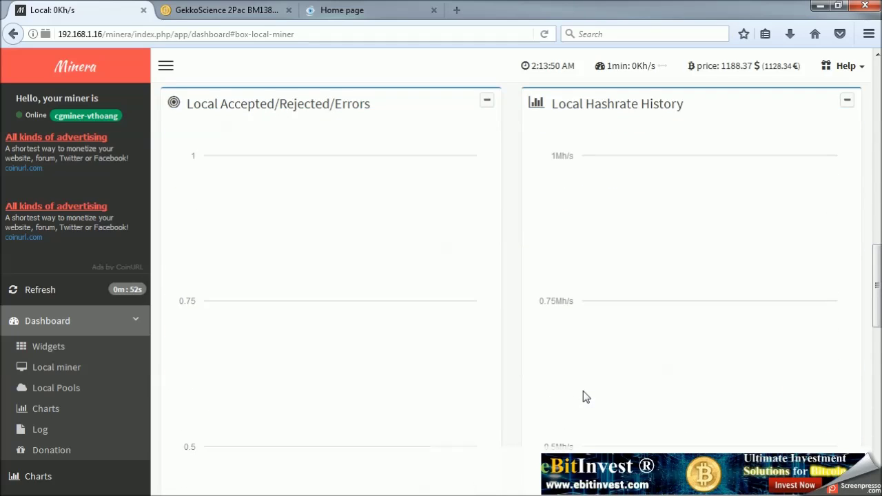
scroll(583, 397, down, 7)
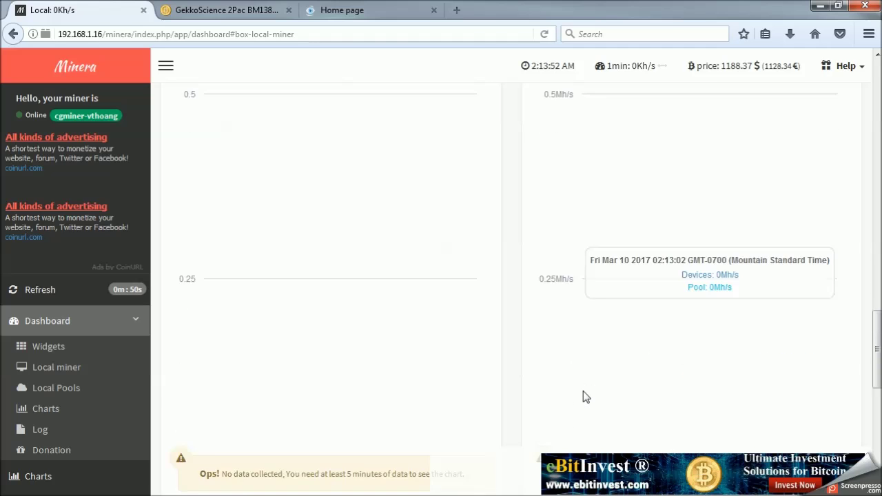
scroll(583, 391, down, 1)
scroll(583, 391, down, 2)
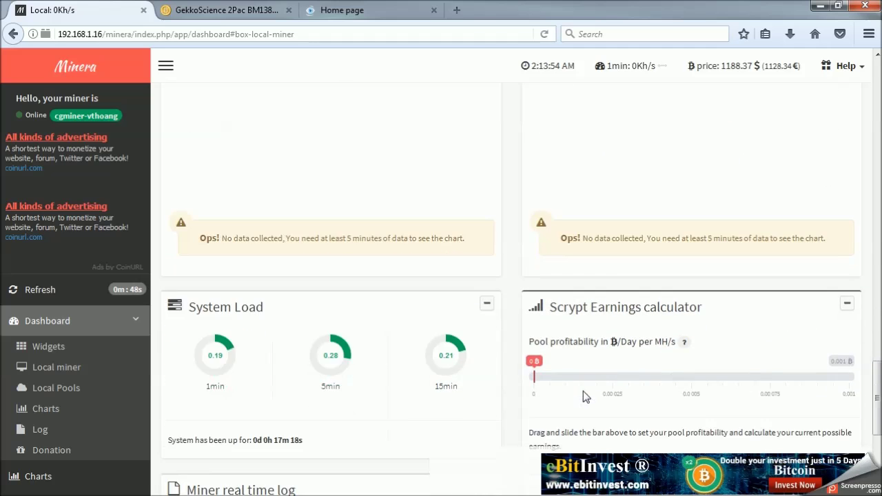
scroll(583, 391, down, 3)
scroll(583, 390, up, 2)
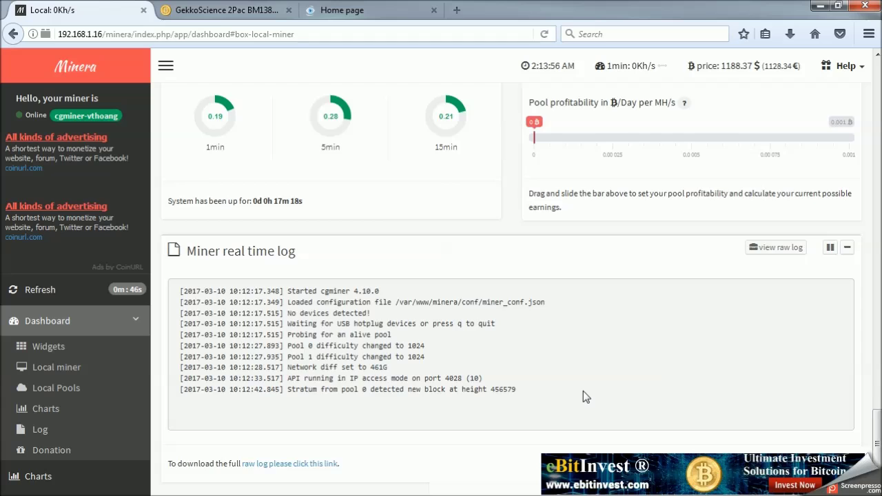
scroll(583, 391, up, 9)
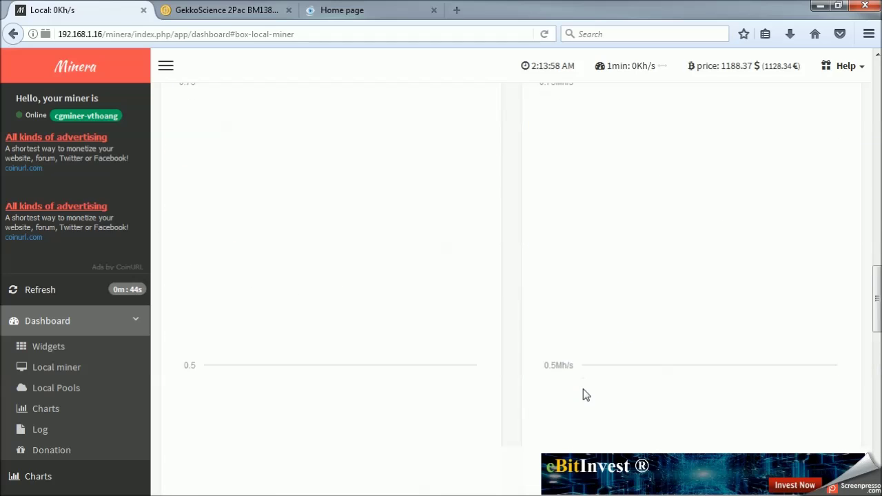
scroll(583, 386, up, 6)
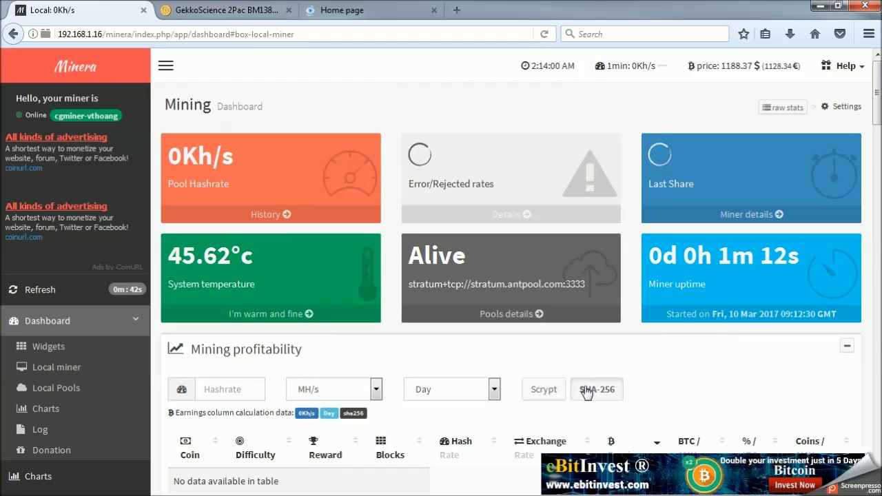